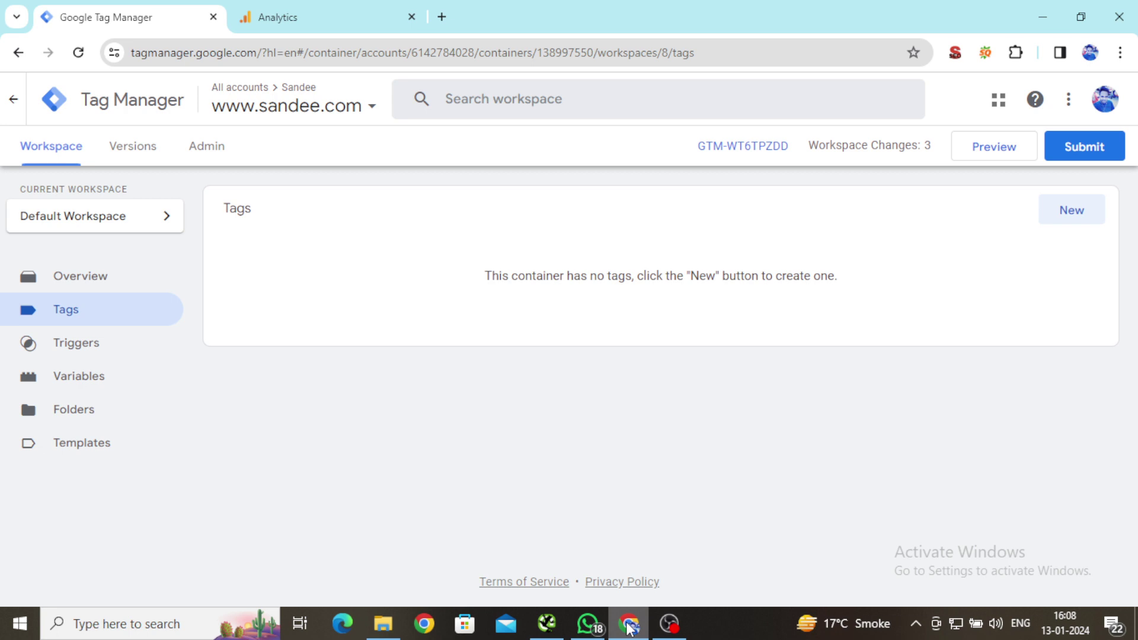
Create a new user-defined variable in the container and name it GA4.
left_click(110, 391)
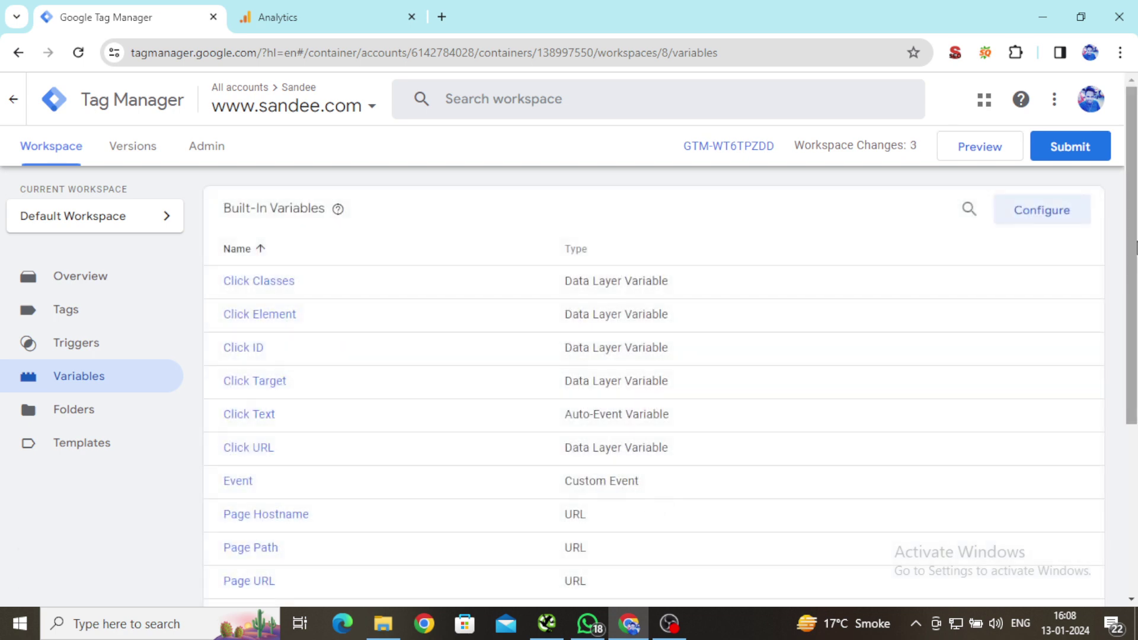
scroll(1135, 245, "down", 5)
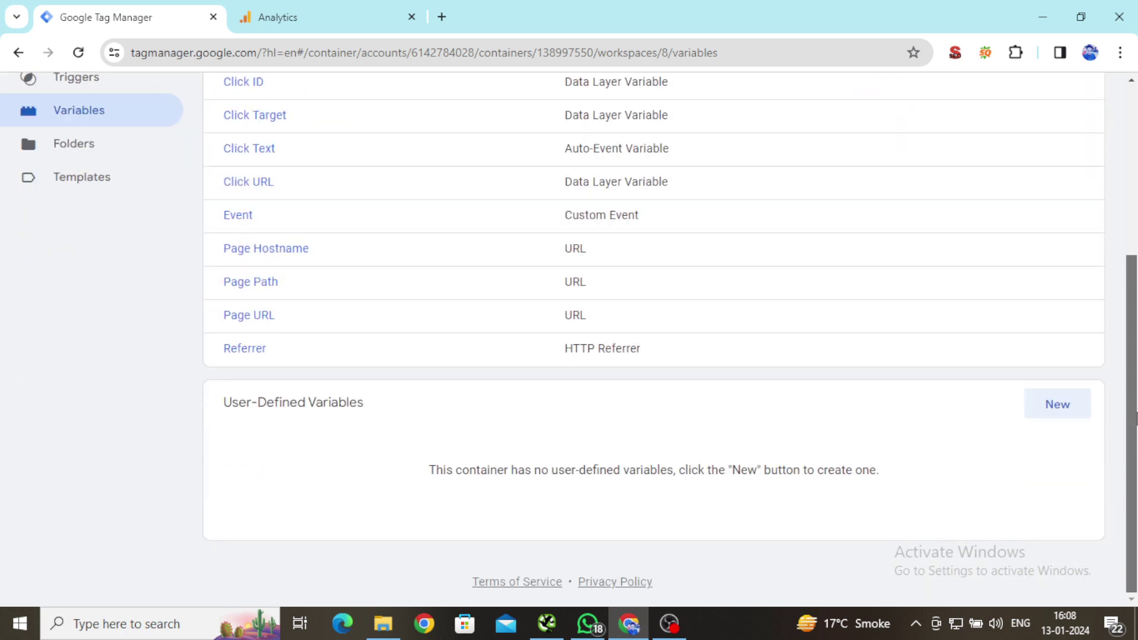
left_click(1054, 410)
left_click_drag(231, 99, 357, 115)
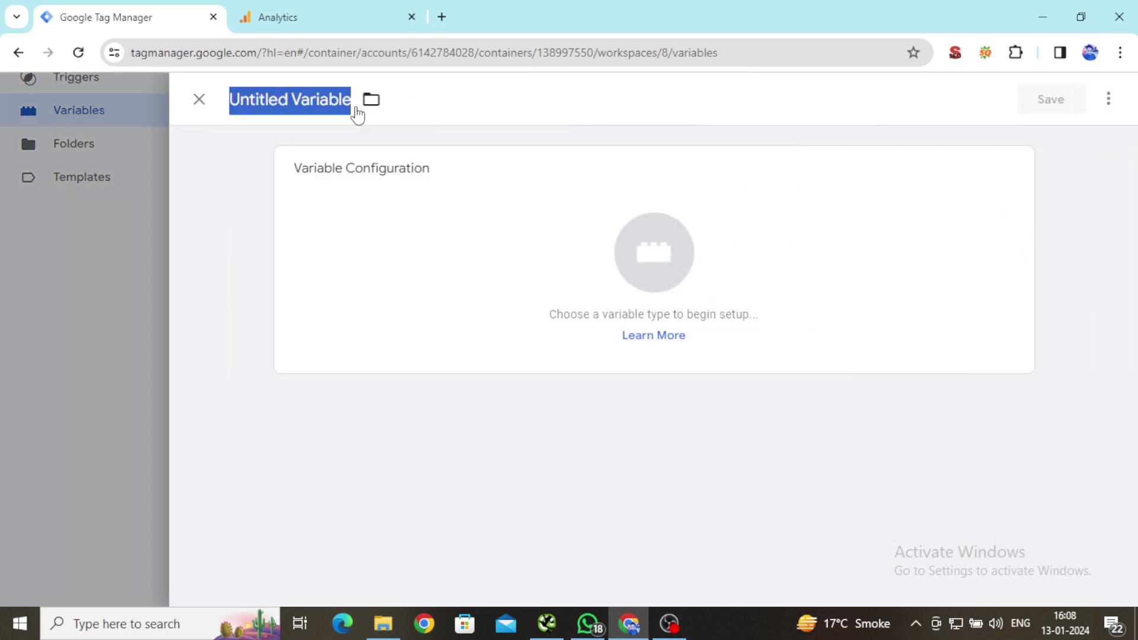
type("GA$")
key("BackSpace")
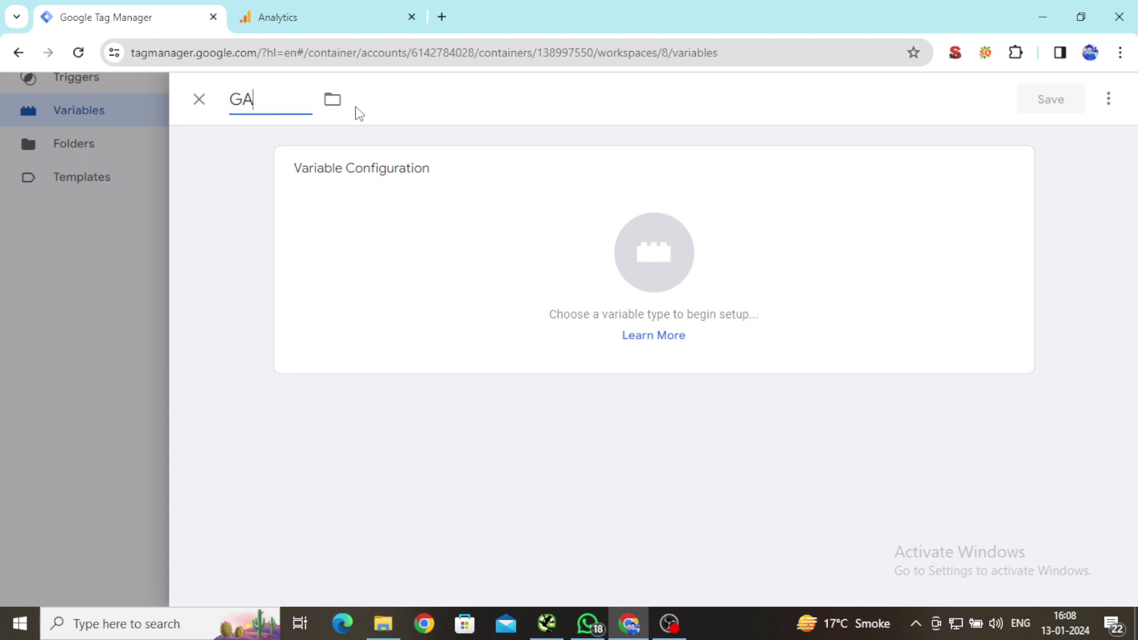
type("4")
Set the GA4 variable's type to Constant and open its value for editing.
left_click(1018, 175)
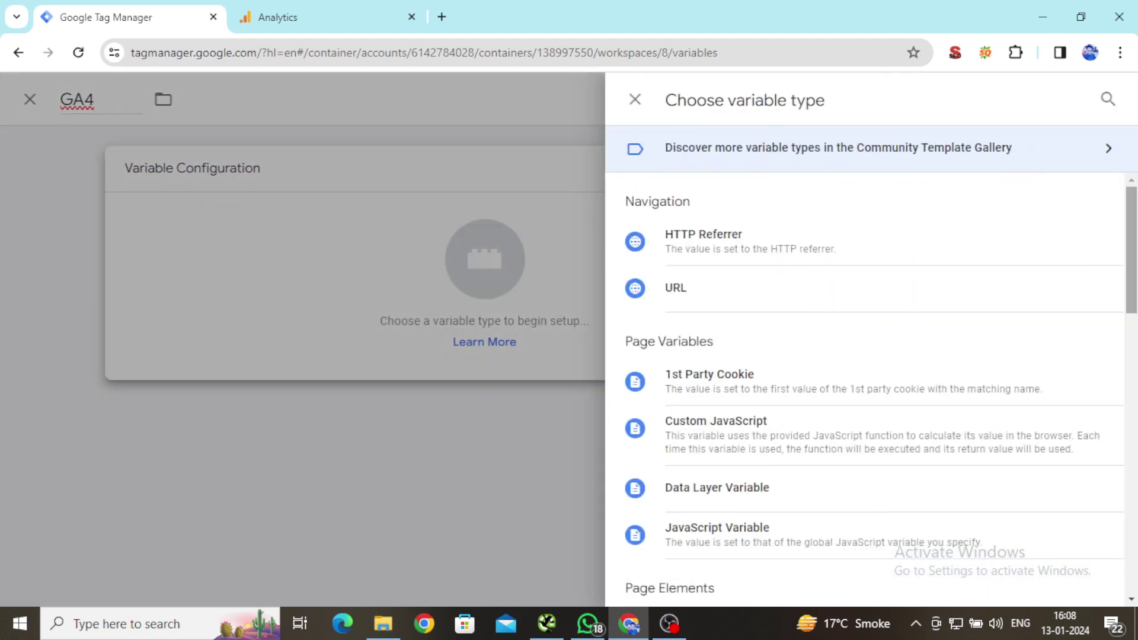
left_click_drag(1134, 292, 1136, 431)
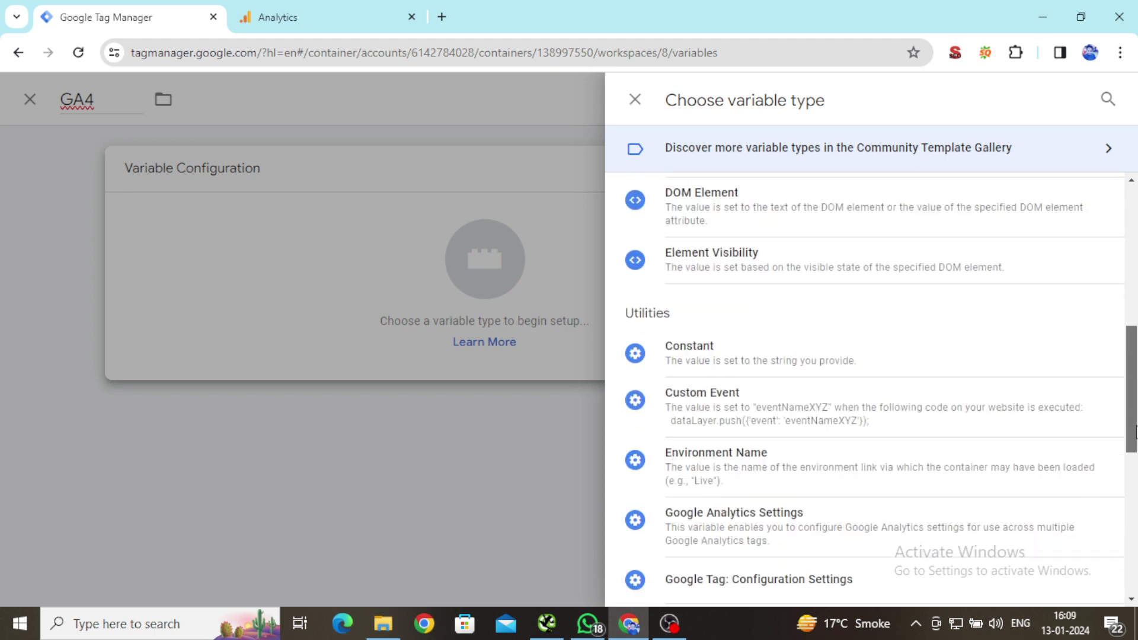
left_click(769, 371)
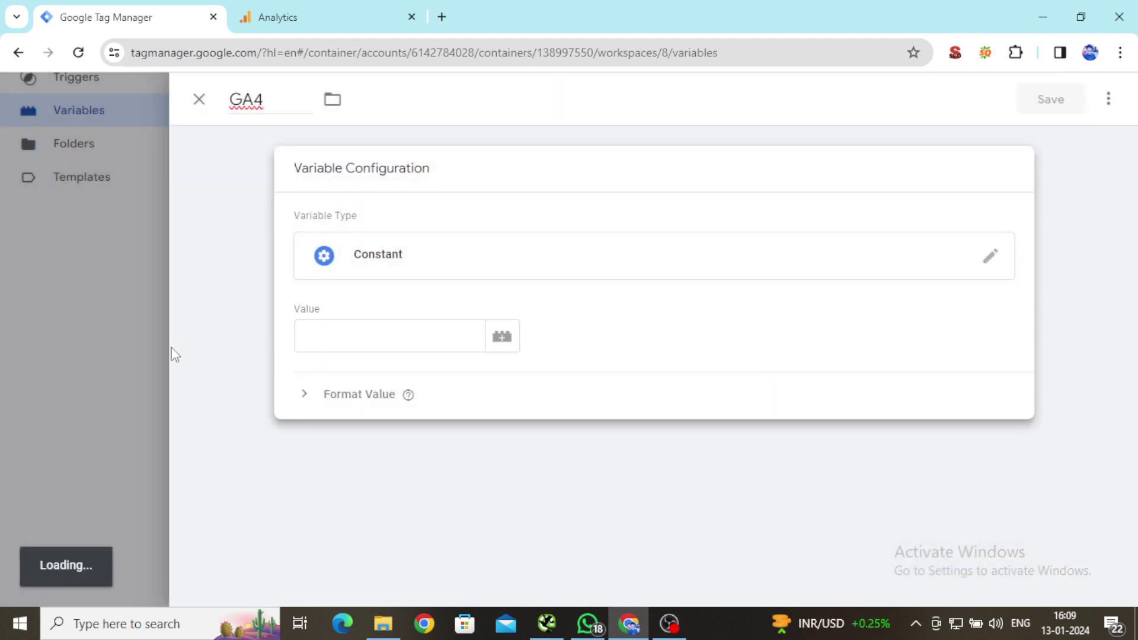
left_click(297, 343)
Switch to Google Analytics and change to the Google account that holds the Sandee property.
left_click(300, 10)
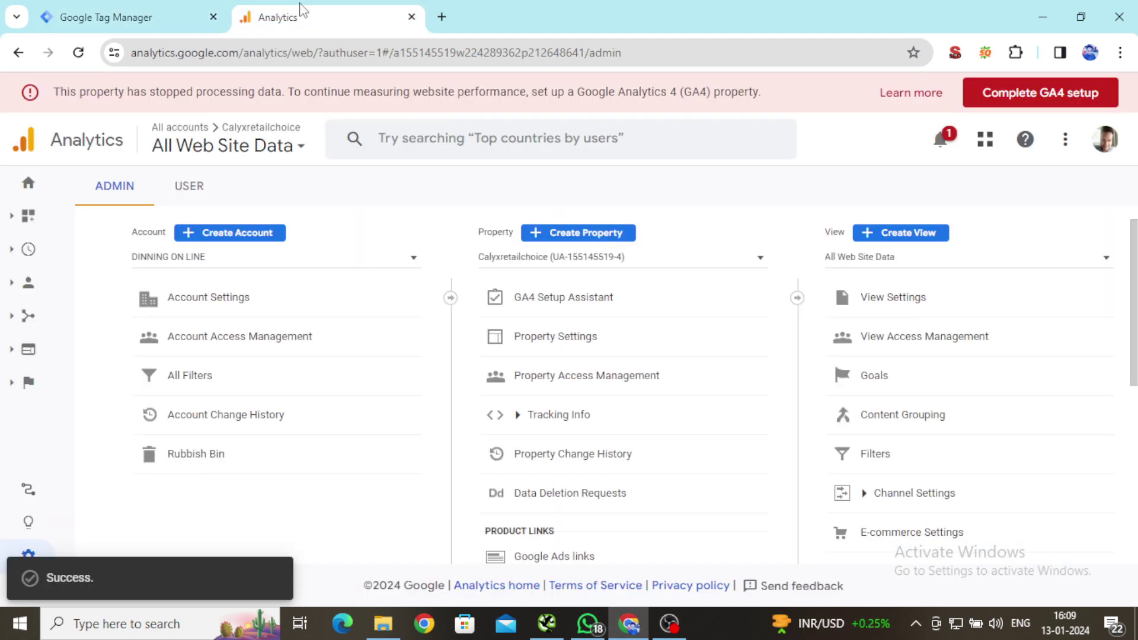
mouse_move(1136, 323)
left_mouse_down()
mouse_move(1136, 471)
mouse_move(1136, 323)
left_mouse_up()
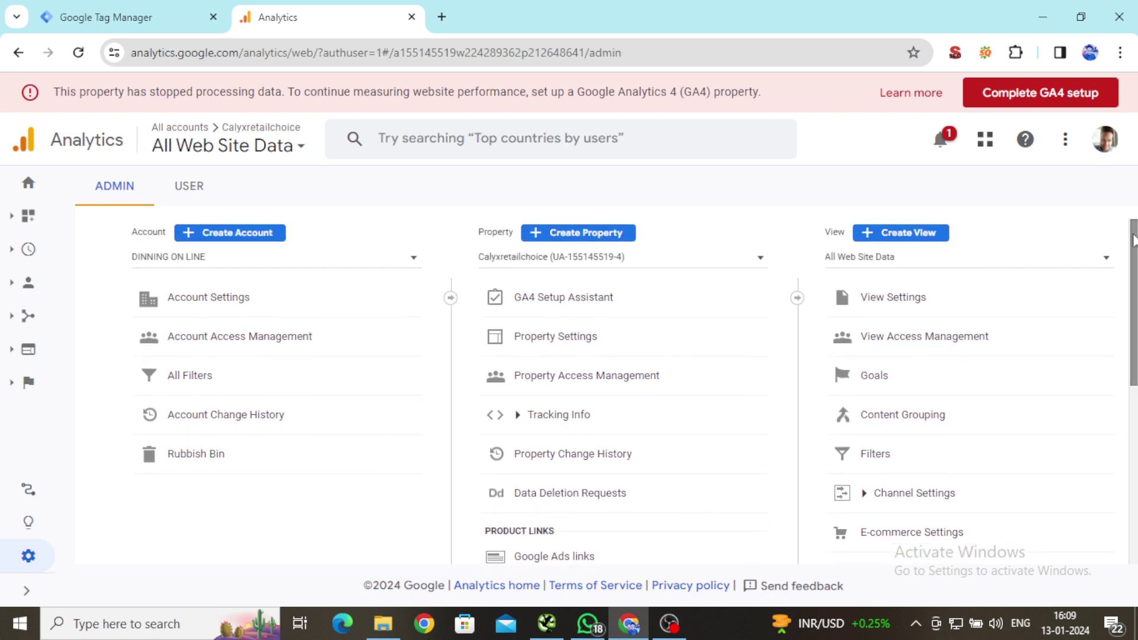
left_click(1106, 142)
left_click(1032, 263)
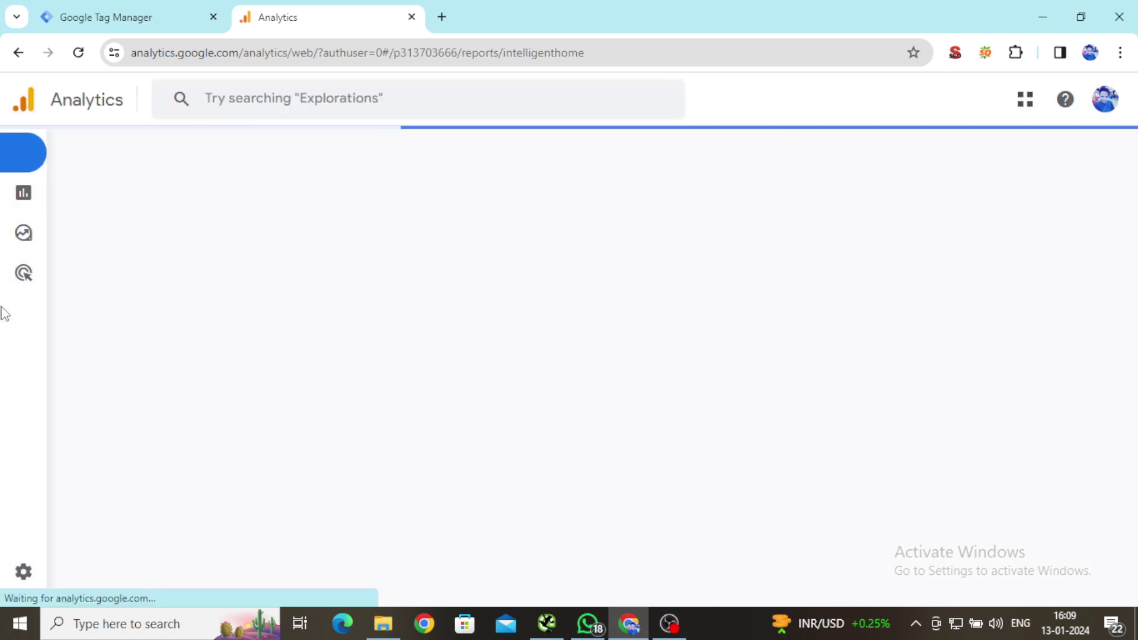
Open the mrs.digital new-google-tag article link from the WhatsApp self-chat in the browser, and return to Google Analytics.
left_click(577, 628)
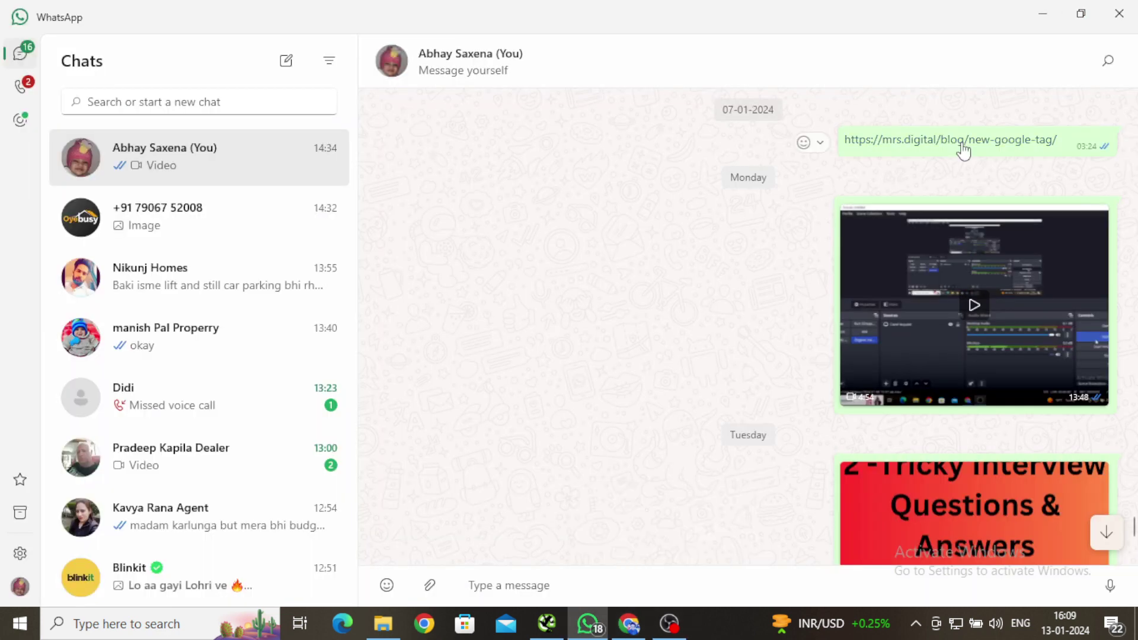
left_click(1043, 16)
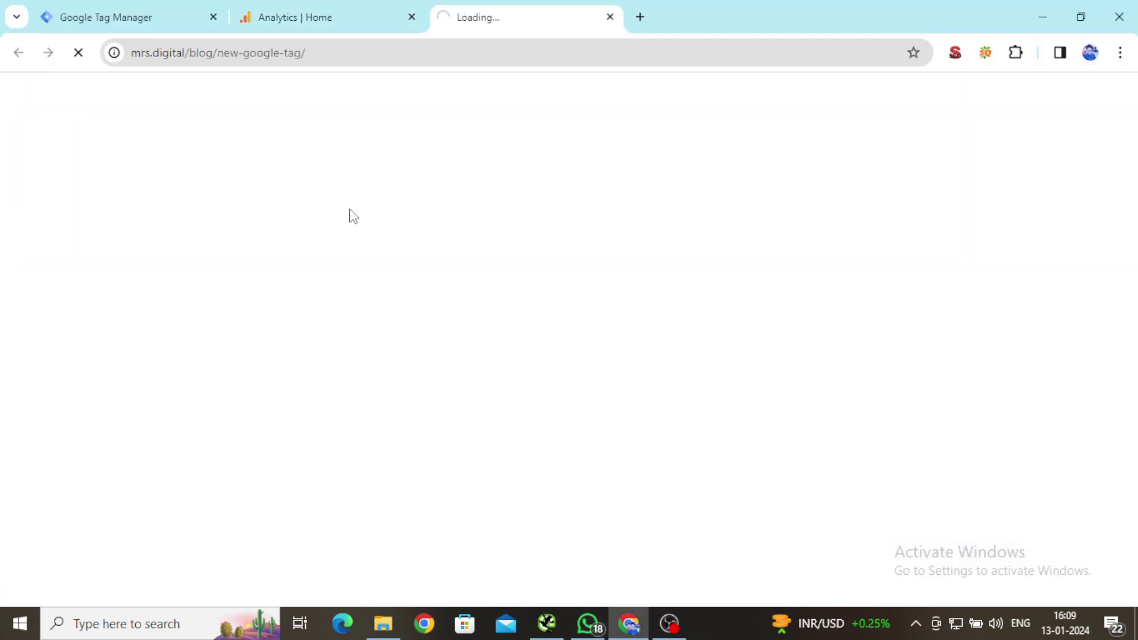
left_click(373, 15)
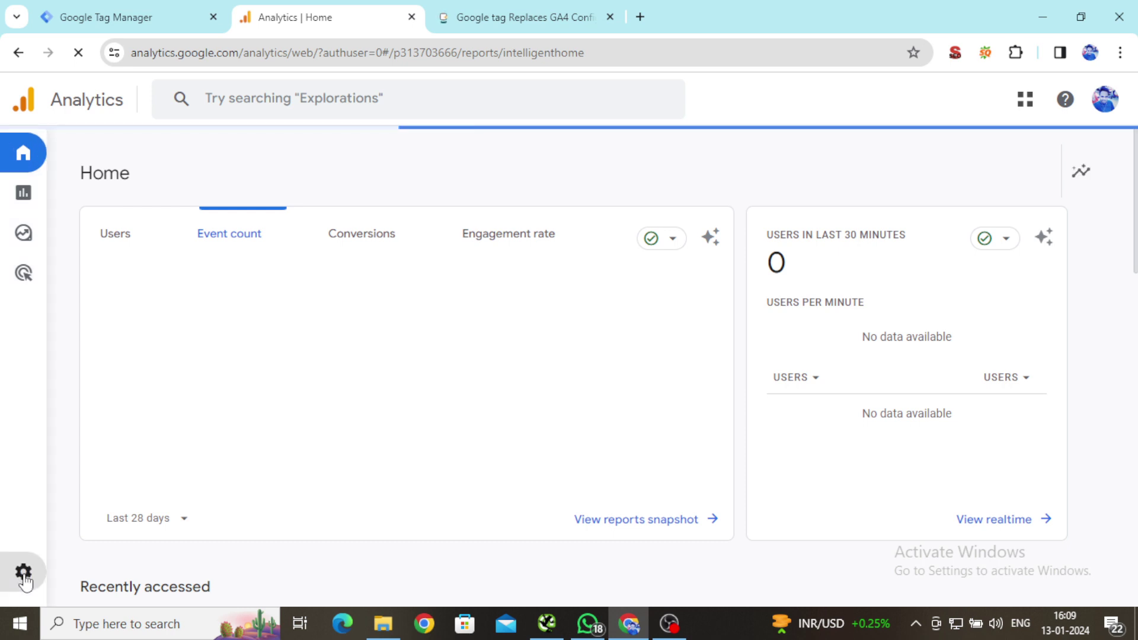
Open the stream details of the Sandee - Website data stream from the property's admin settings.
mouse_move(24, 580)
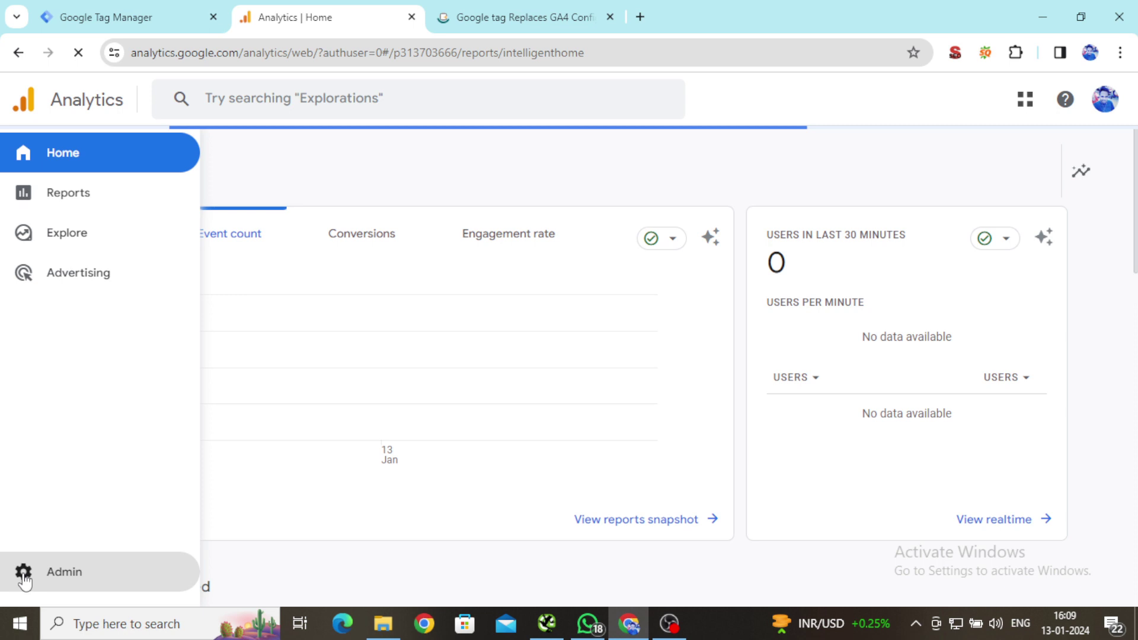
left_click(23, 578)
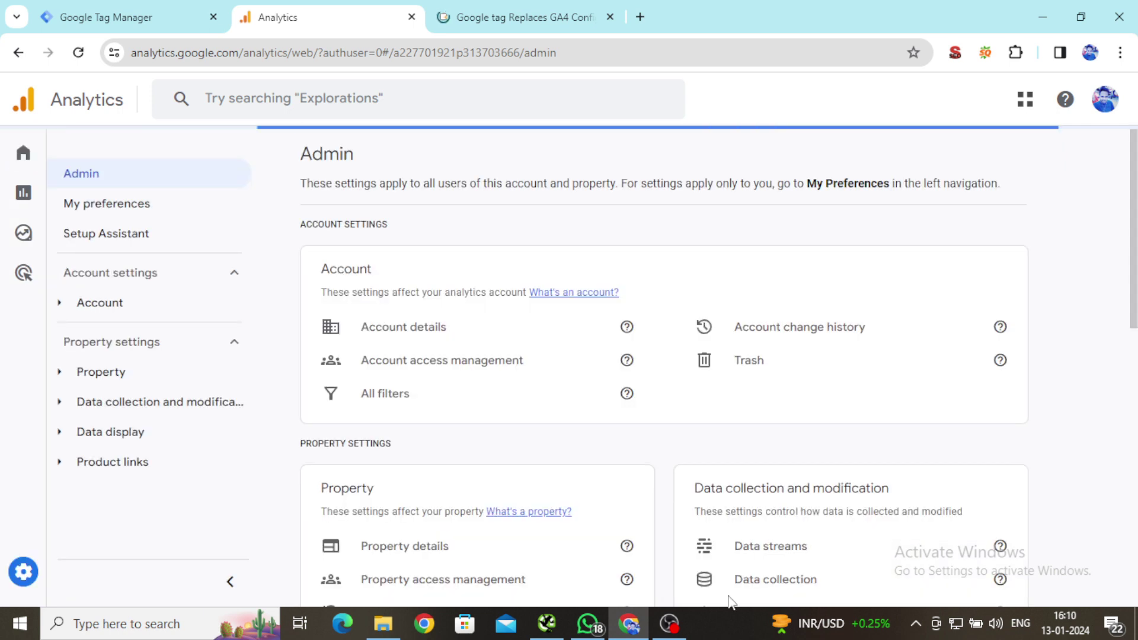
left_click(776, 554)
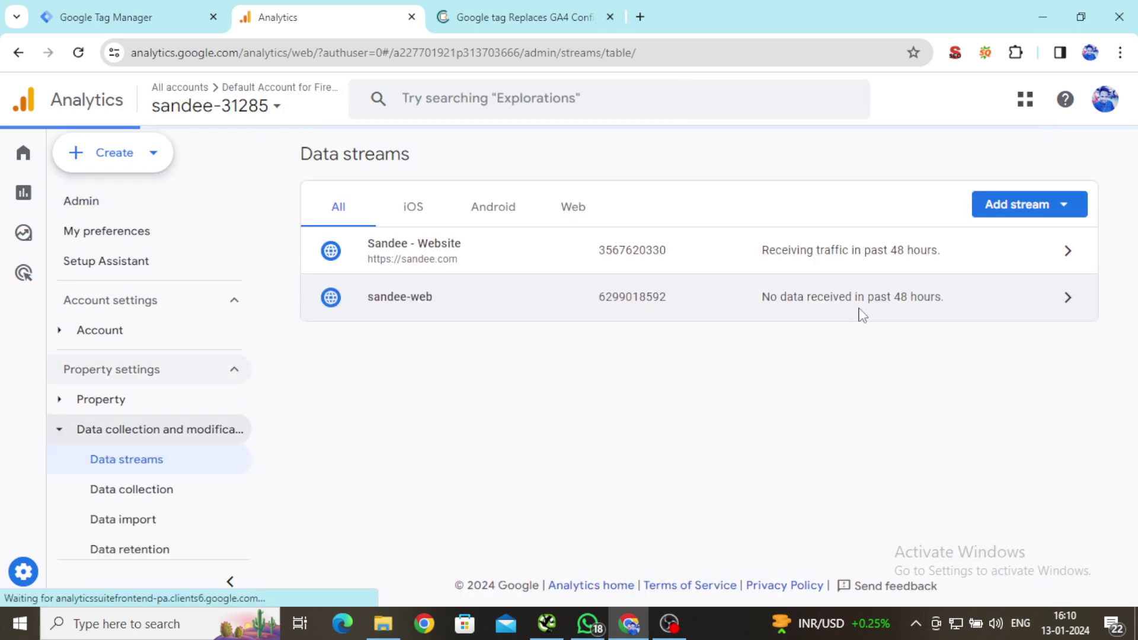
left_click(950, 268)
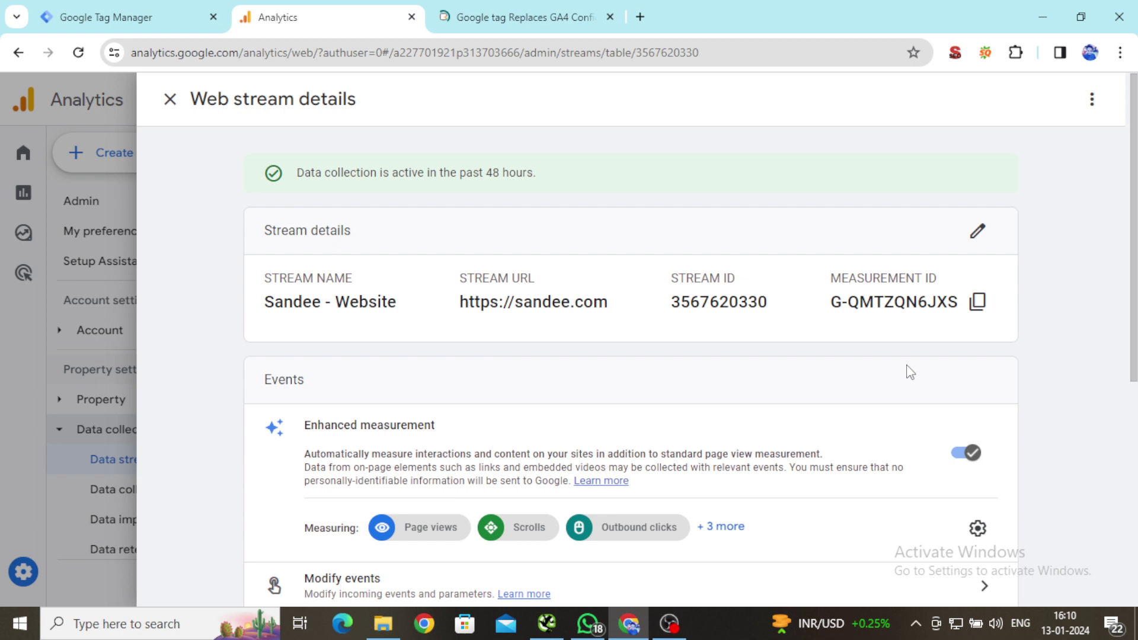
Switch to Google Tag Manager, set the GA4 constant's value to the measurement ID G-QMTZQN6JXS, and save the variable.
left_click(136, 19)
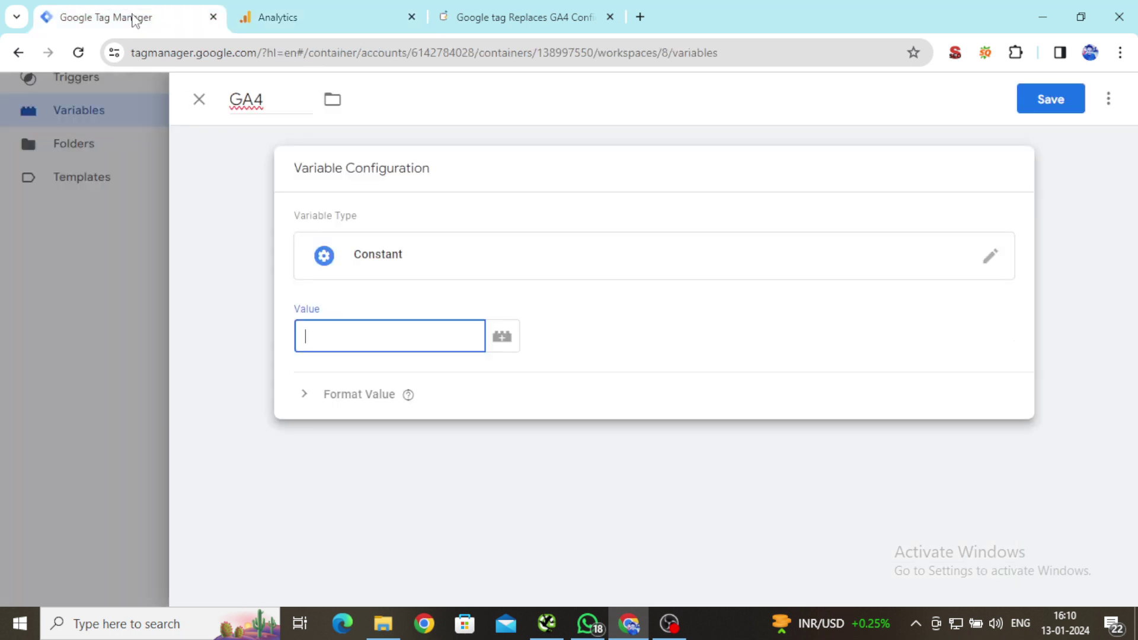
type("G-QMTZQN6JXS")
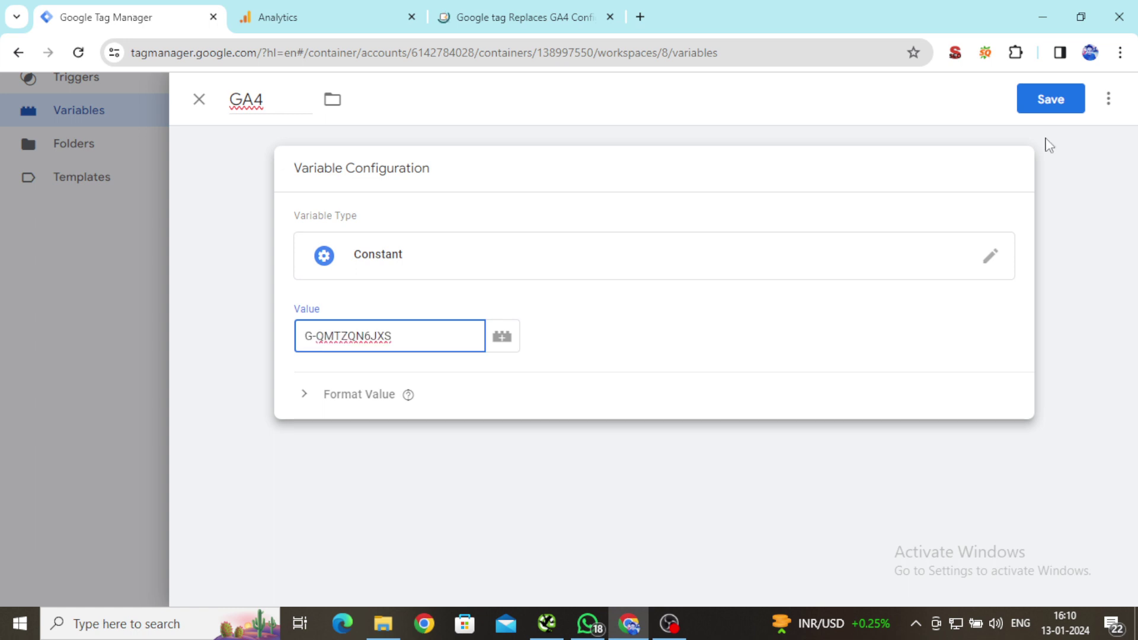
left_click(1050, 98)
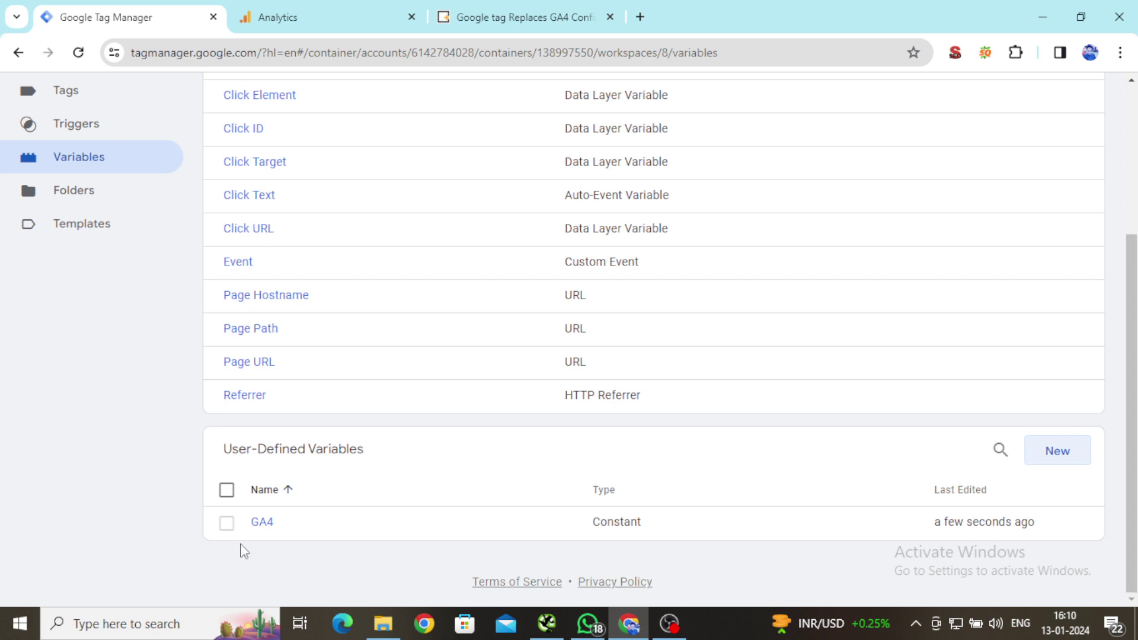
Create a new tag in the container and name it GA4 Setup Tag.
left_click_drag(1132, 369, 1135, 220)
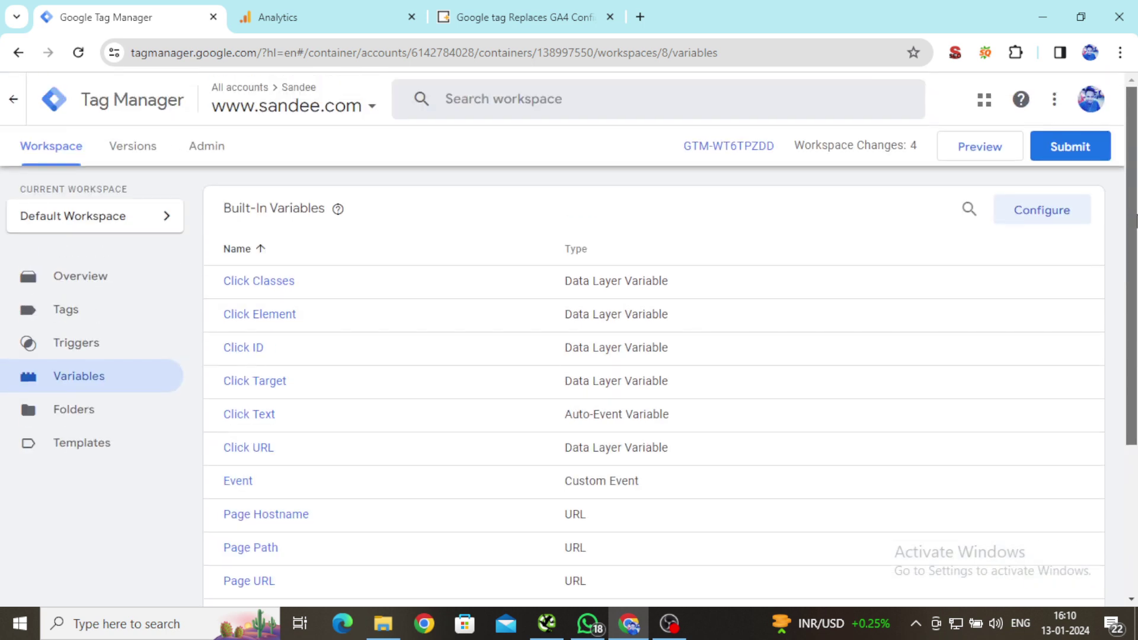
left_click(86, 309)
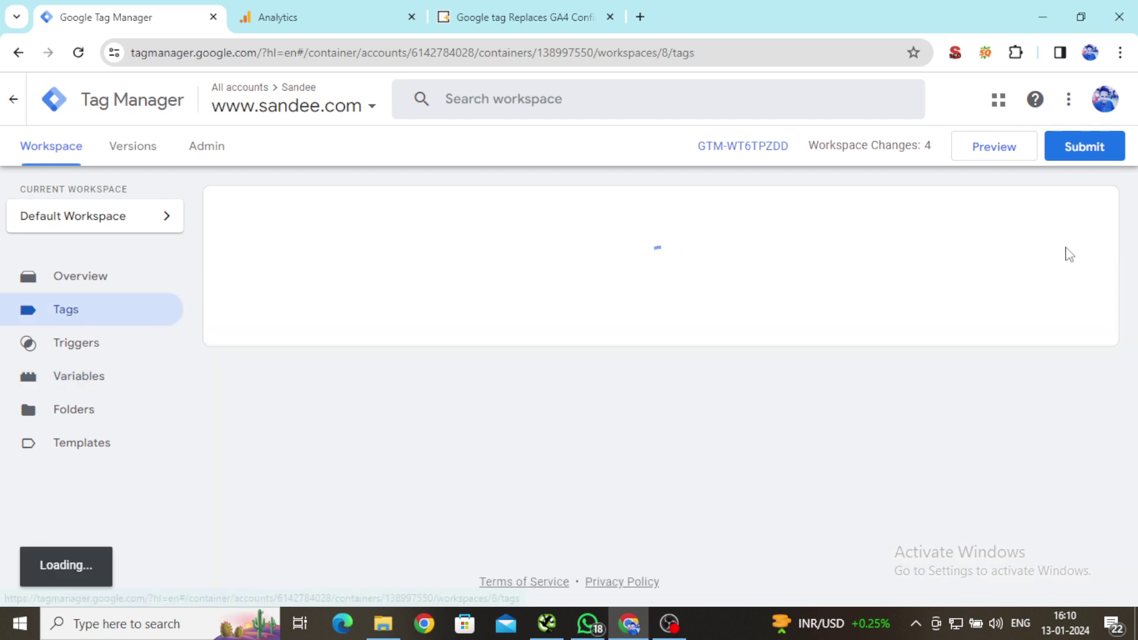
left_click(1070, 215)
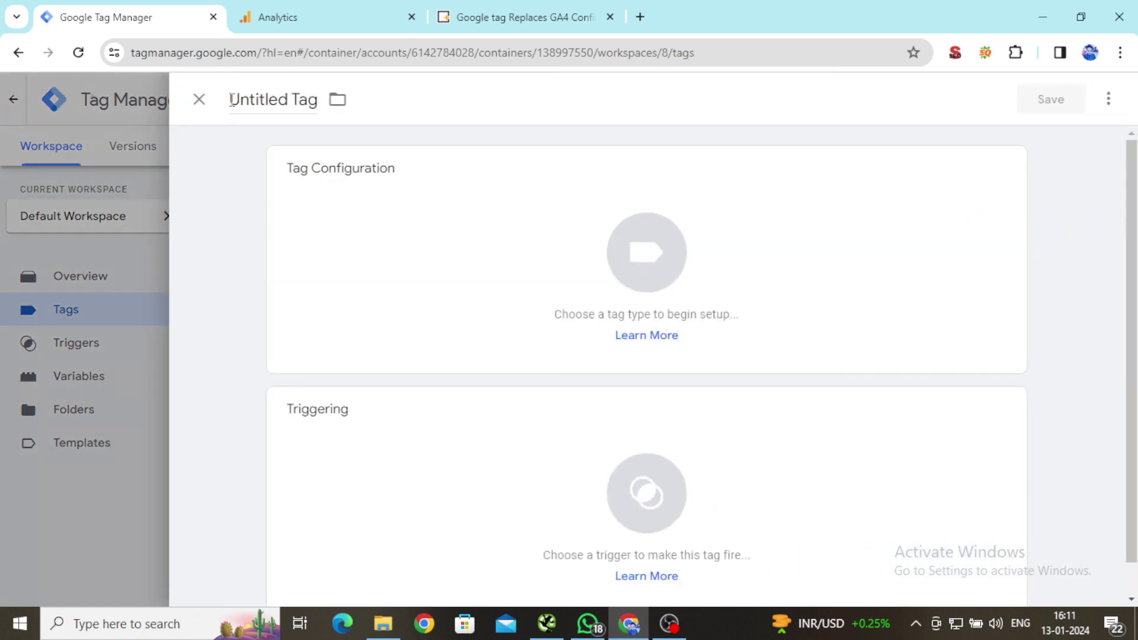
left_click(232, 102)
type("GA")
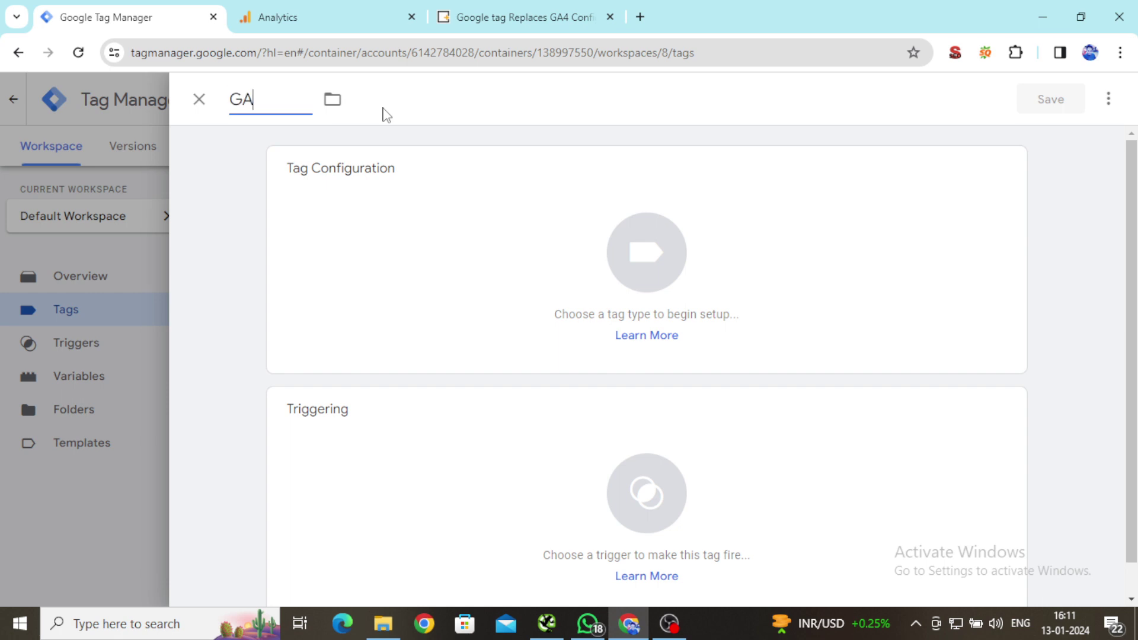
type("4 Setup Tag")
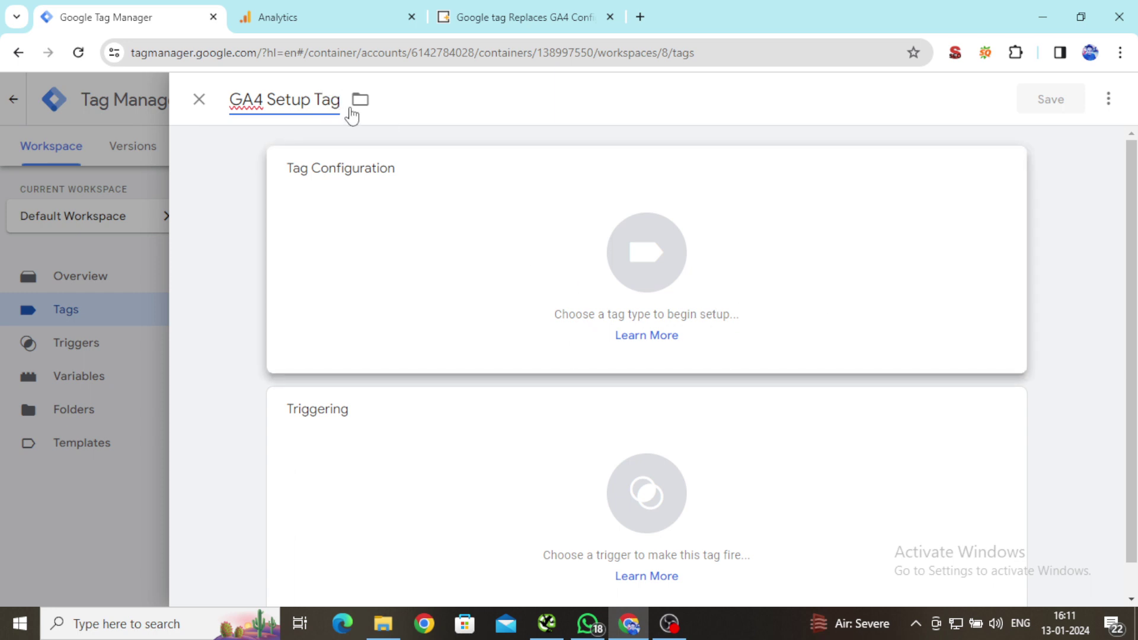
Insert the word Integration before Setup in the tag's name so it reads GA4 Integration Setup Tag.
left_click(268, 101)
left_click_drag(269, 100, 310, 106)
left_click(309, 105)
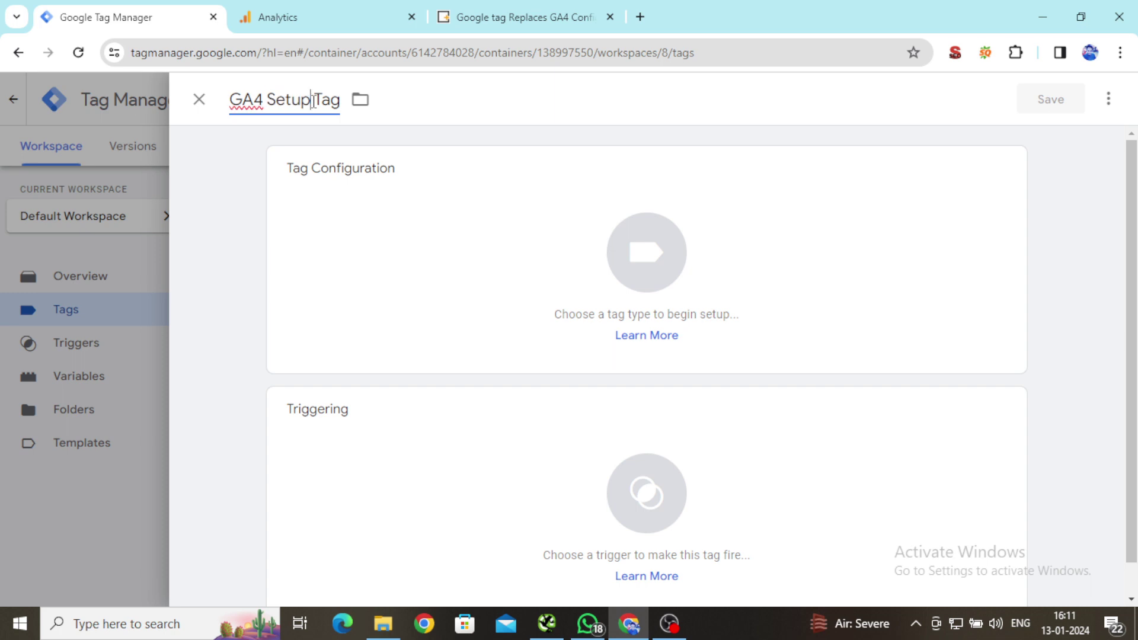
left_click(269, 105)
type("Inter")
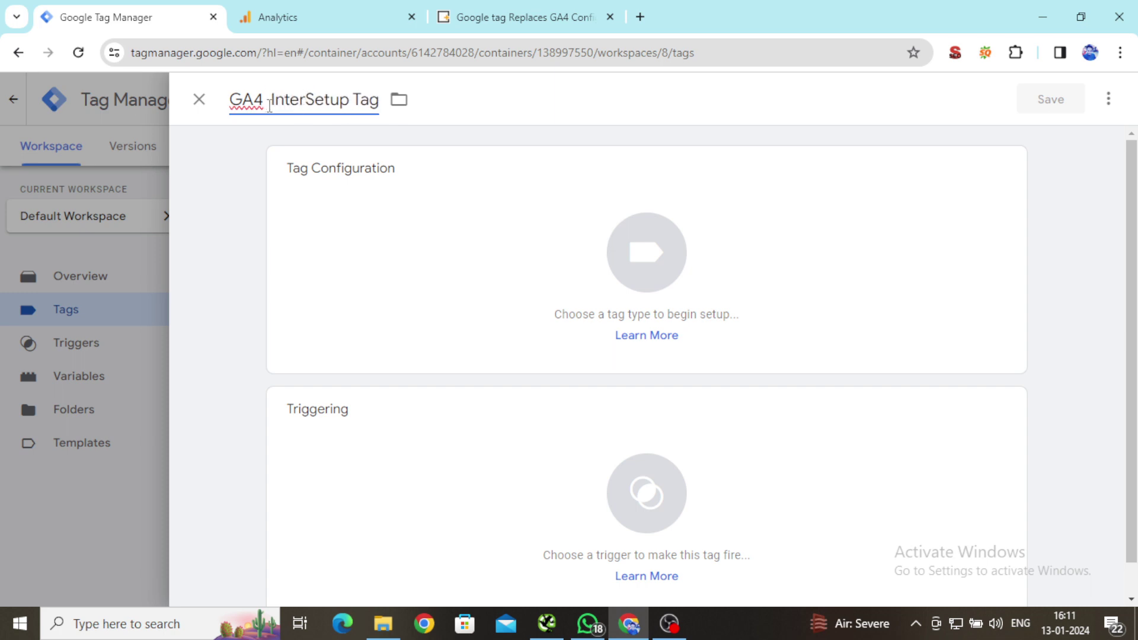
key("BackSpace")
type("gration")
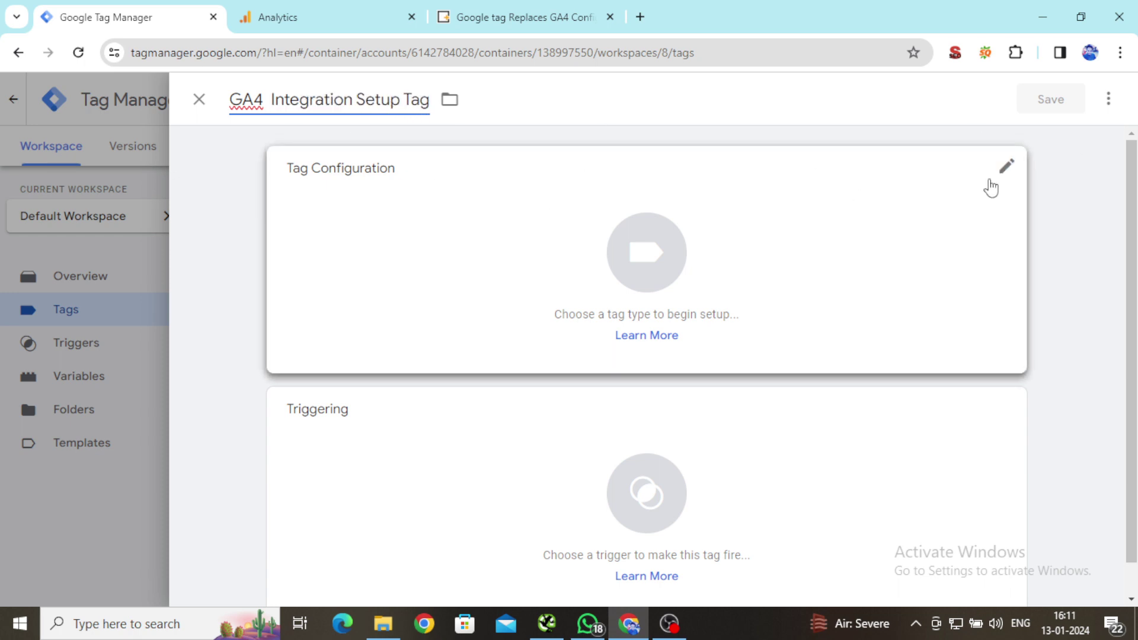
Check the mrs.digital article on the Google tag replacing the GA4 configuration tag, and set the tag's type to Google Tag.
left_click(1005, 180)
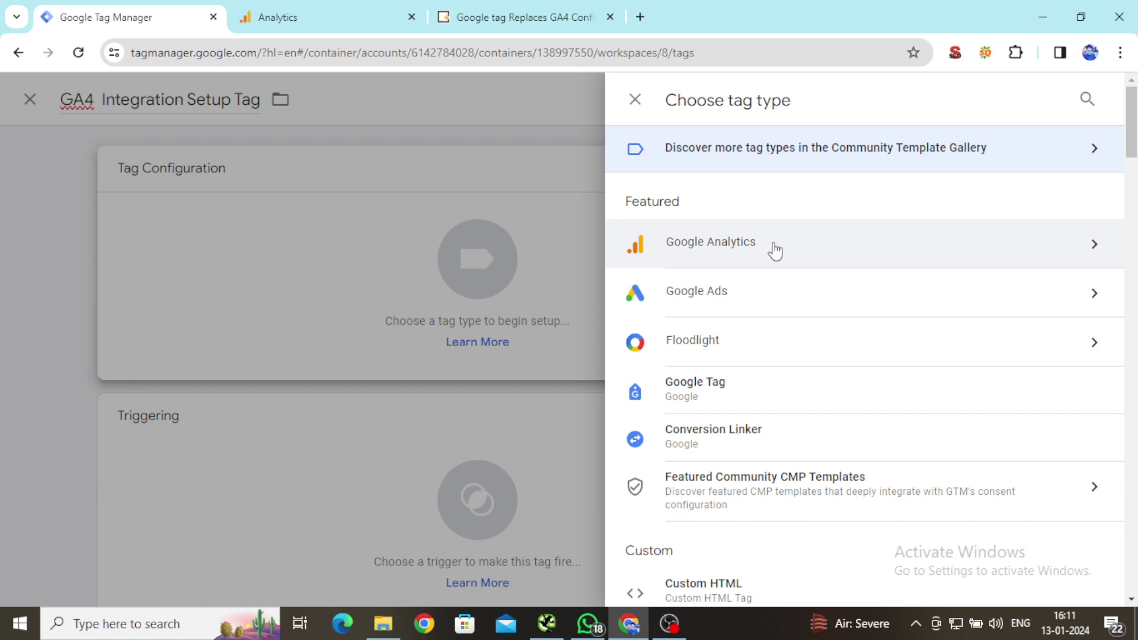
left_click(570, 15)
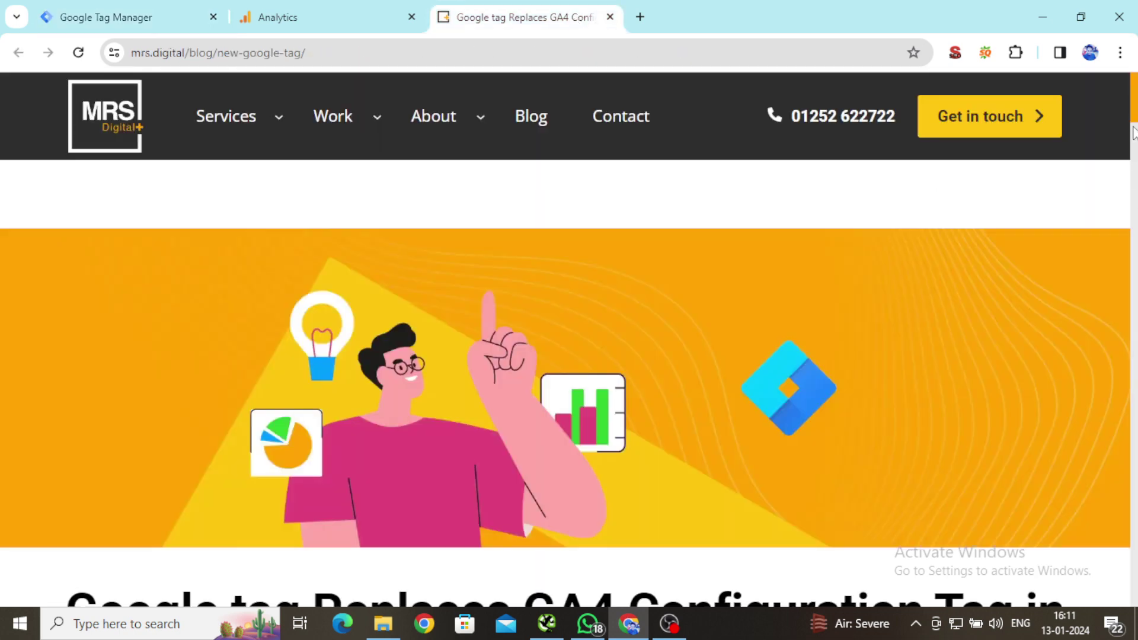
scroll(1133, 131, "down", 4)
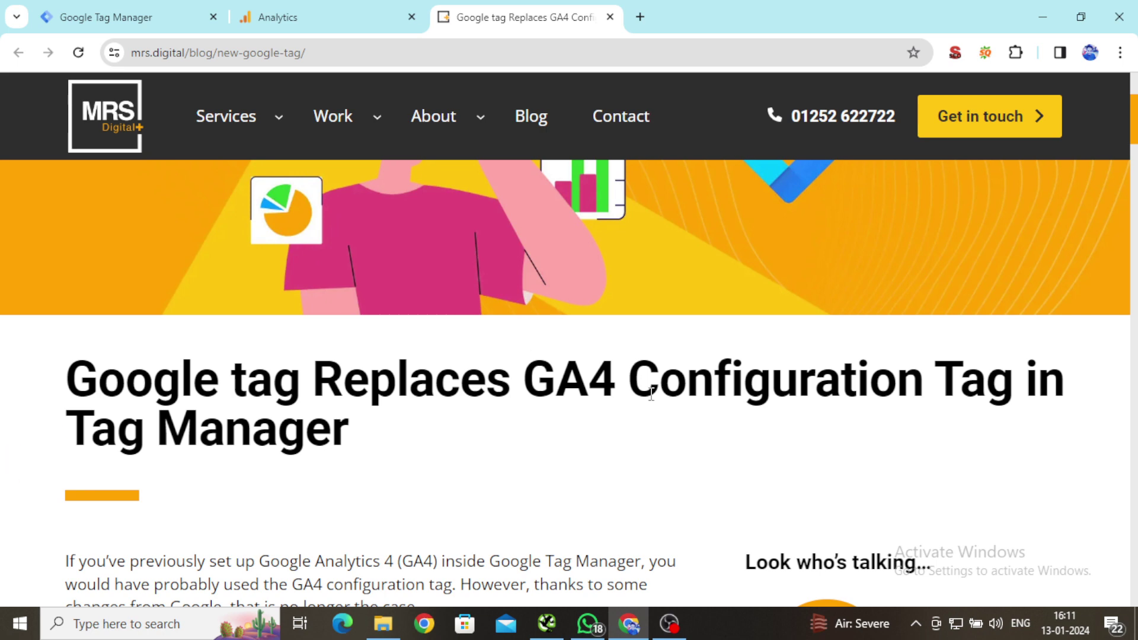
left_click(379, 12)
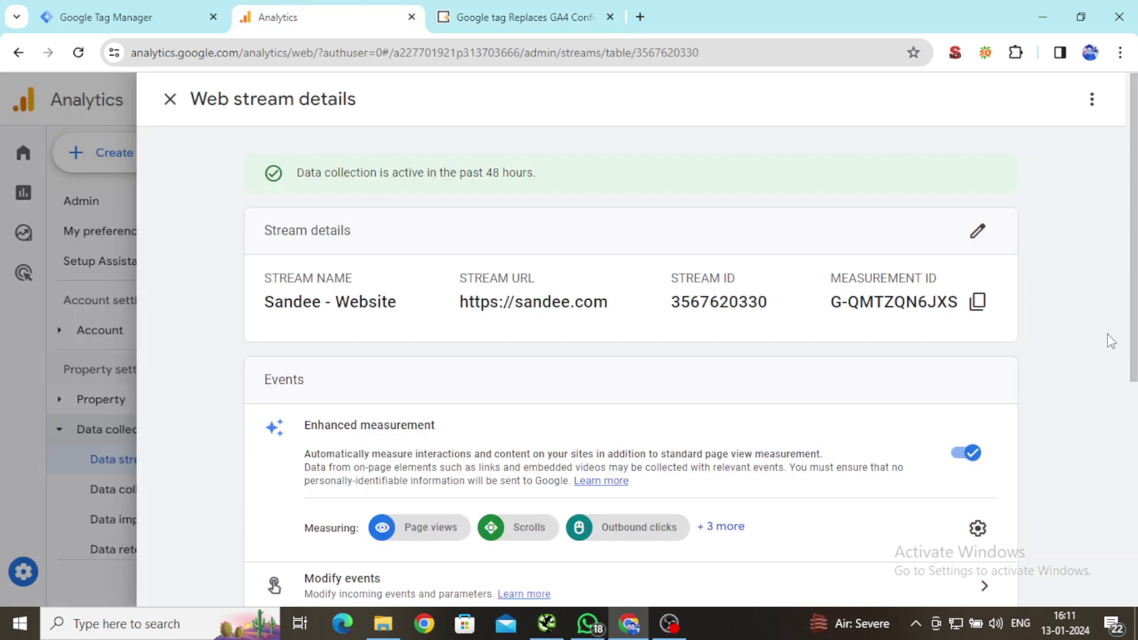
left_click(118, 23)
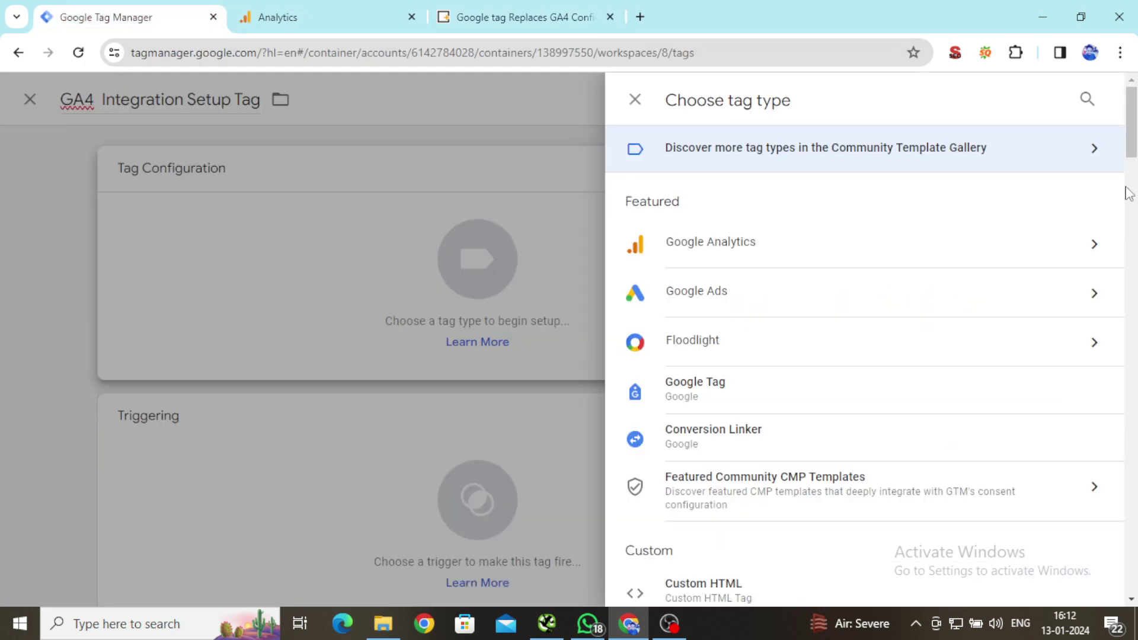
left_click(1094, 246)
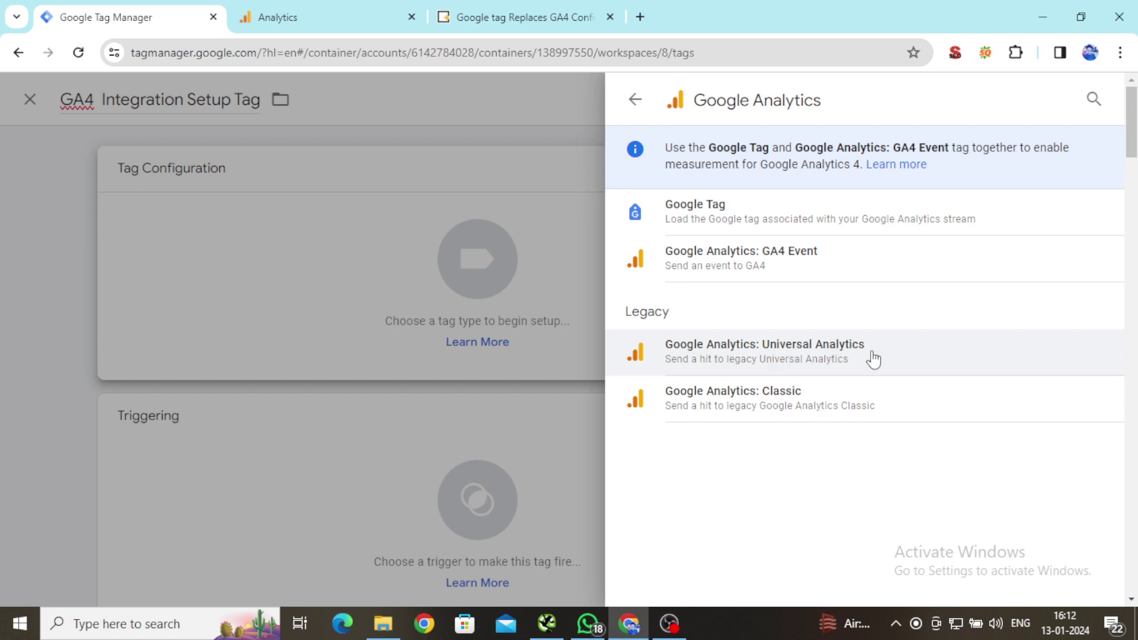
left_click(720, 213)
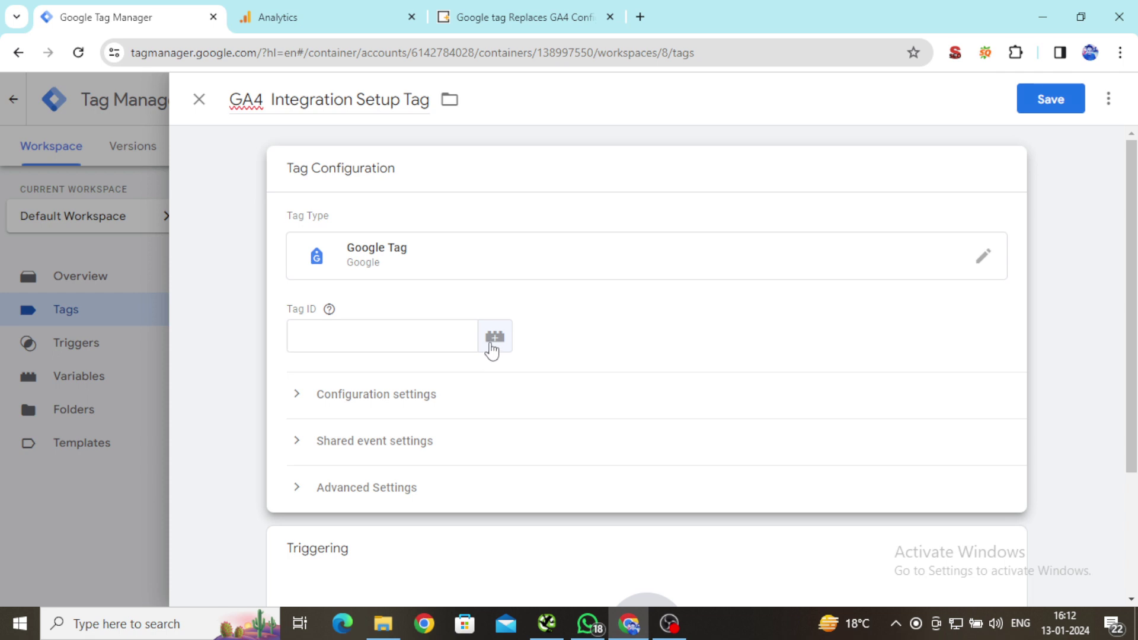
Set the tag's Tag ID to the GA4 constant variable.
left_click(494, 338)
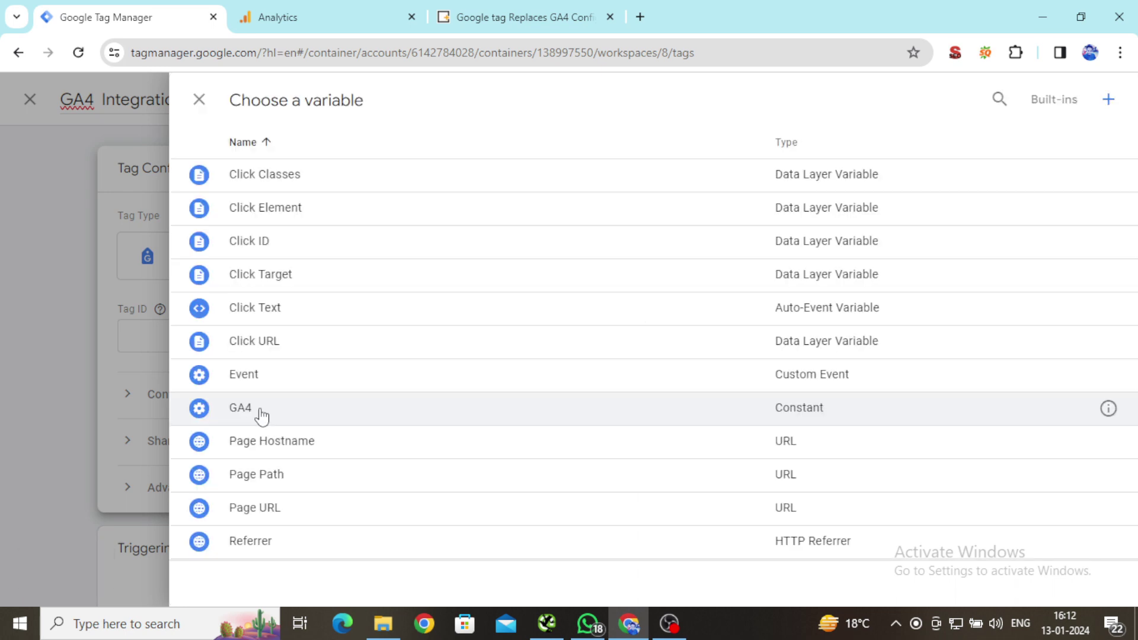
left_click(262, 409)
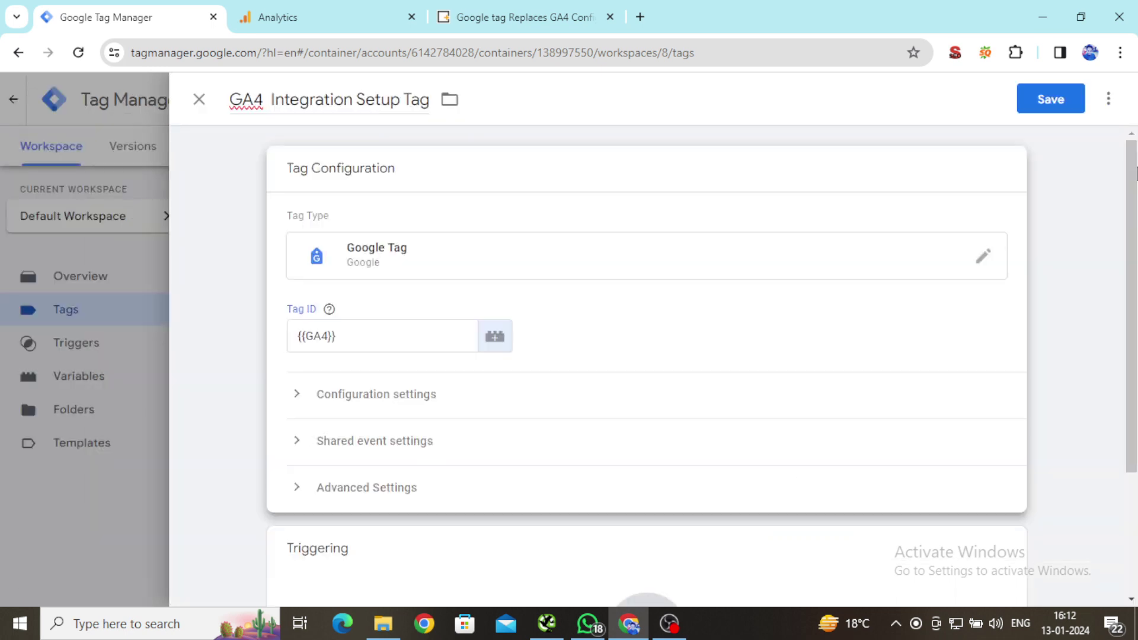
Create a new firing trigger for the tag and name it GA4 Integration Setup Trigger.
scroll(983, 429, "down", 3)
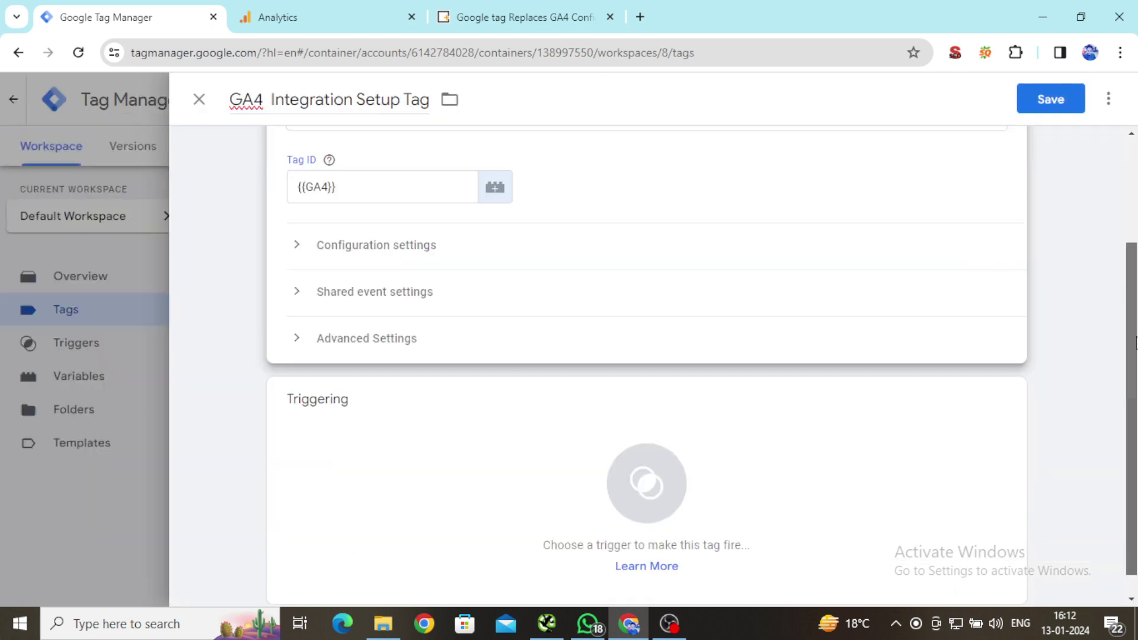
left_click(983, 429)
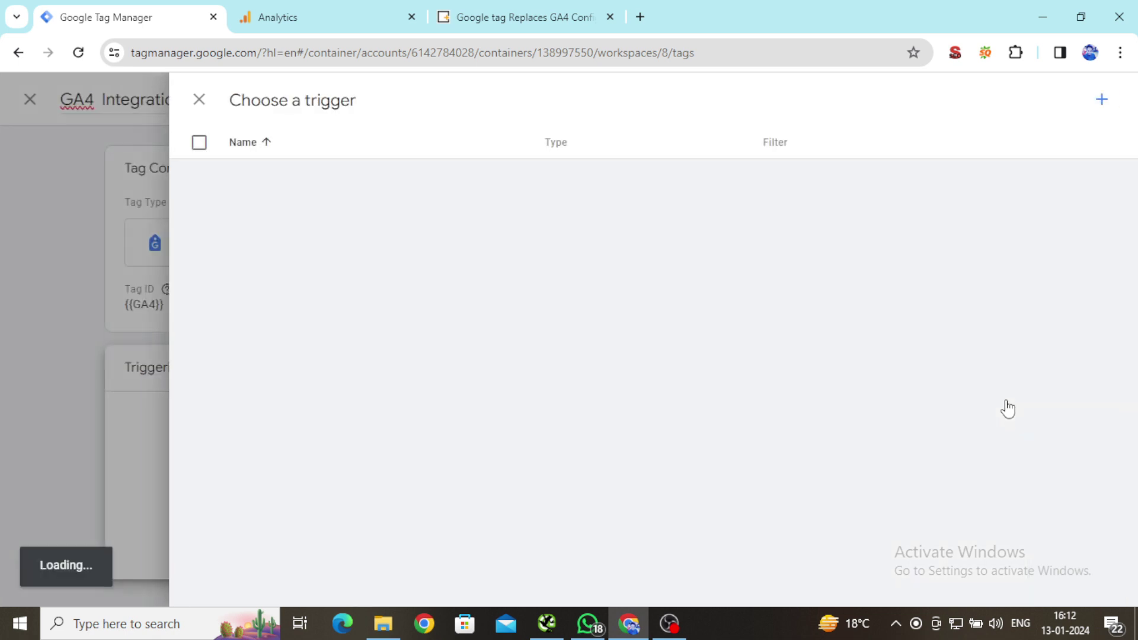
left_click(1103, 101)
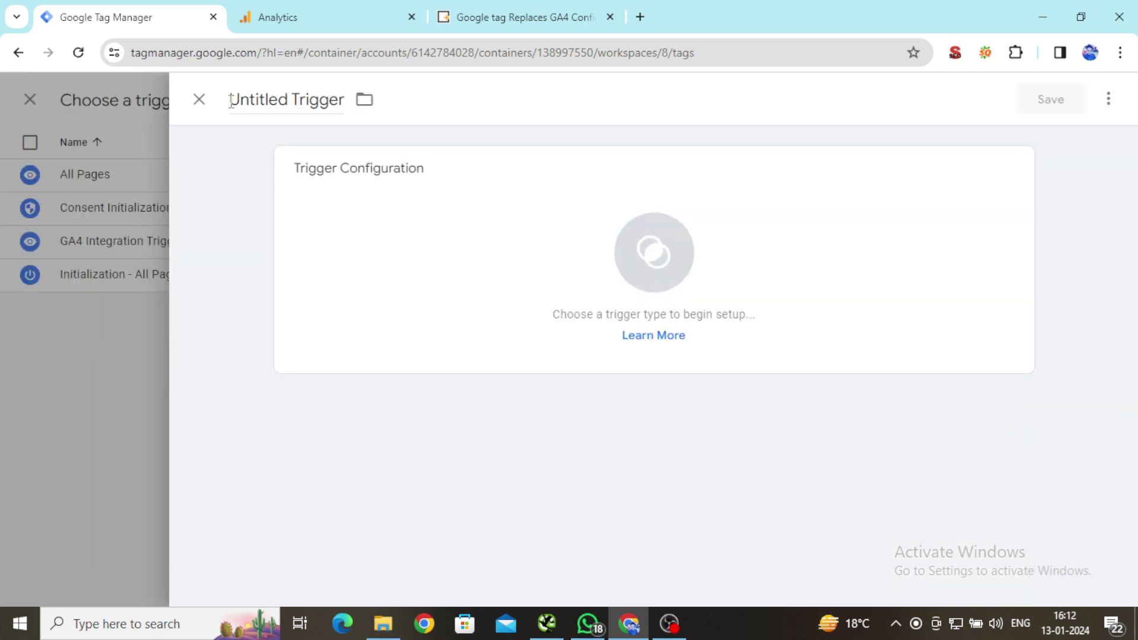
left_click_drag(230, 100, 348, 121)
type("GA")
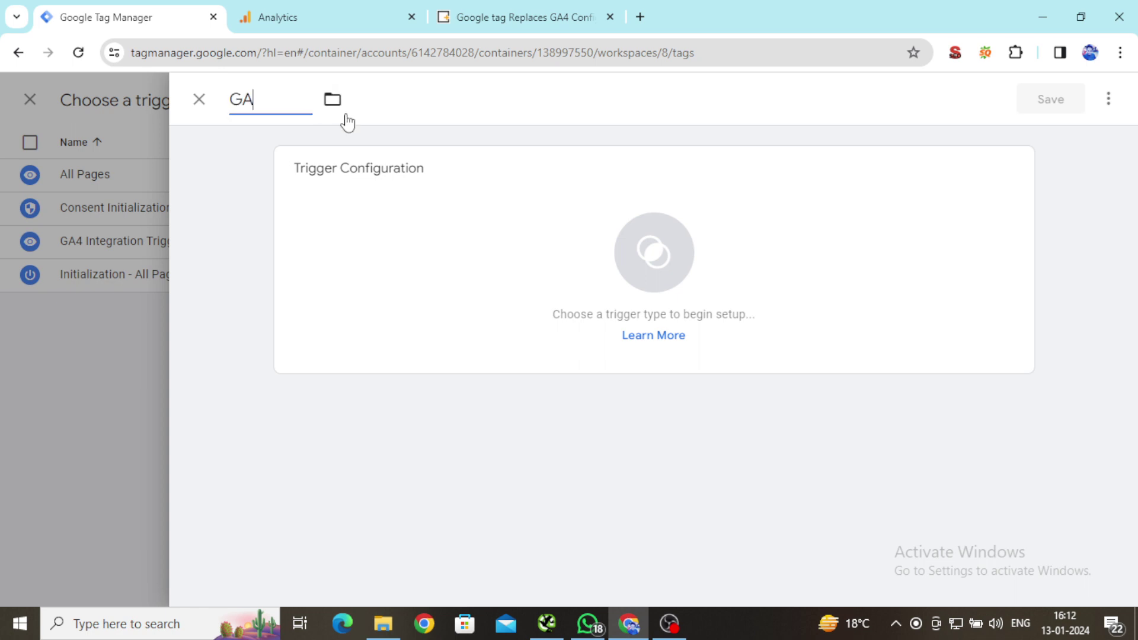
type("4 Integrat")
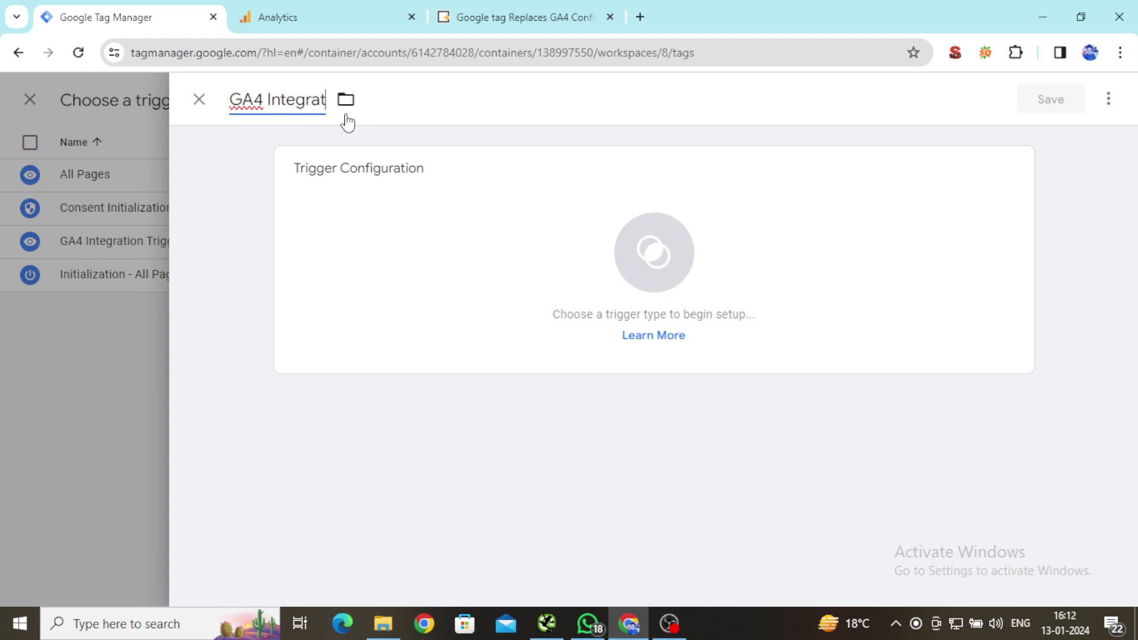
type("ion Setup Trigger")
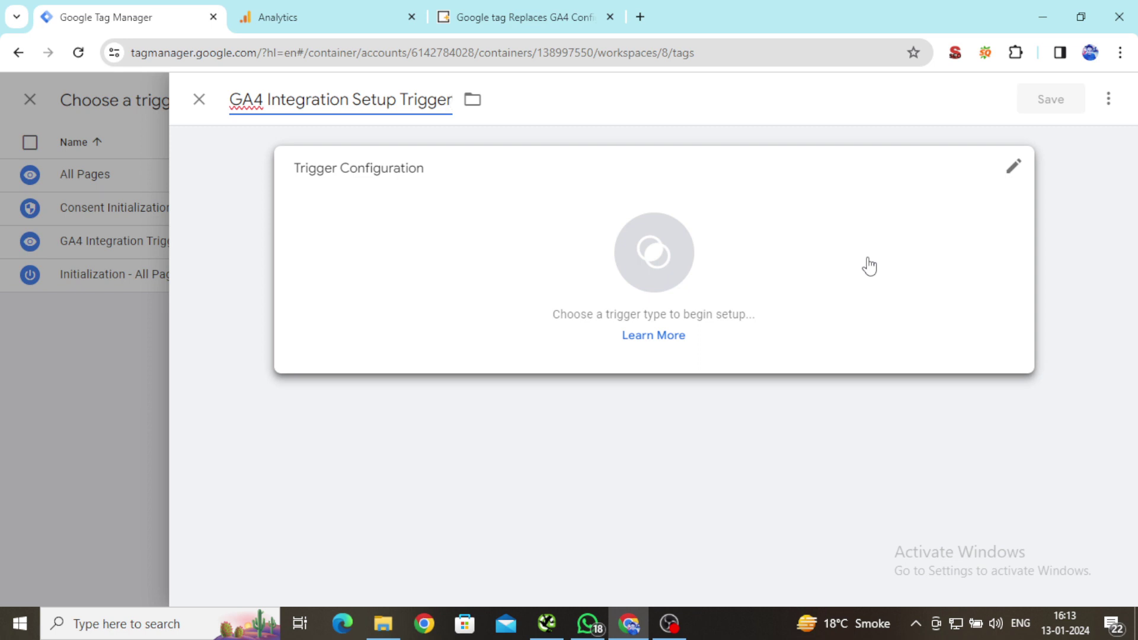
Set the trigger's type to Page View, firing on All Page Views, and save the trigger.
left_click(1013, 172)
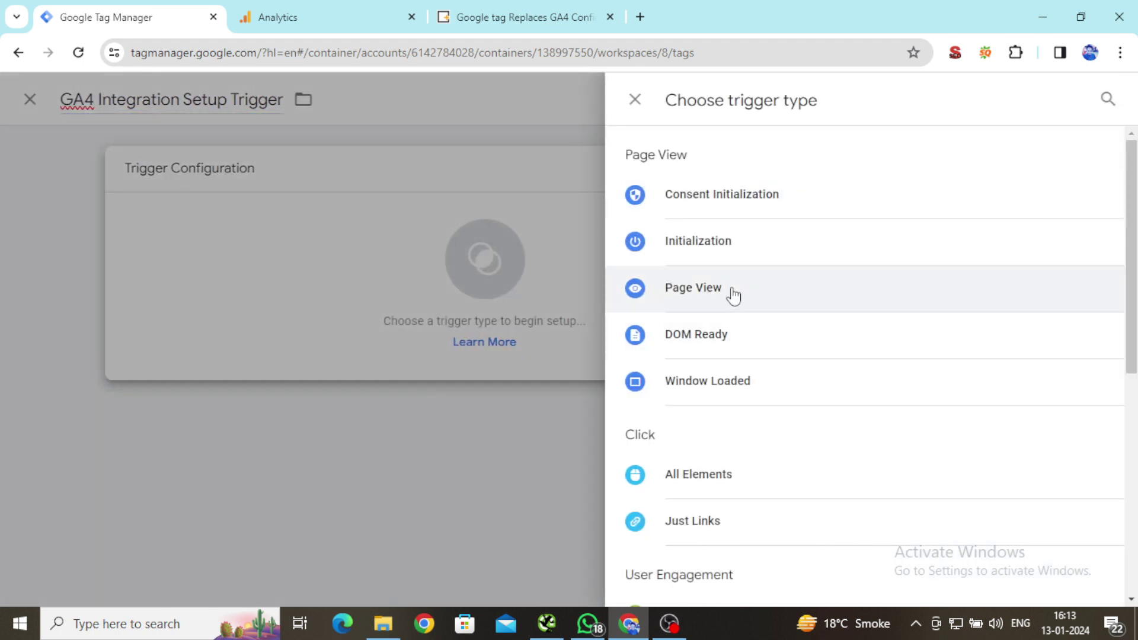
left_click(733, 295)
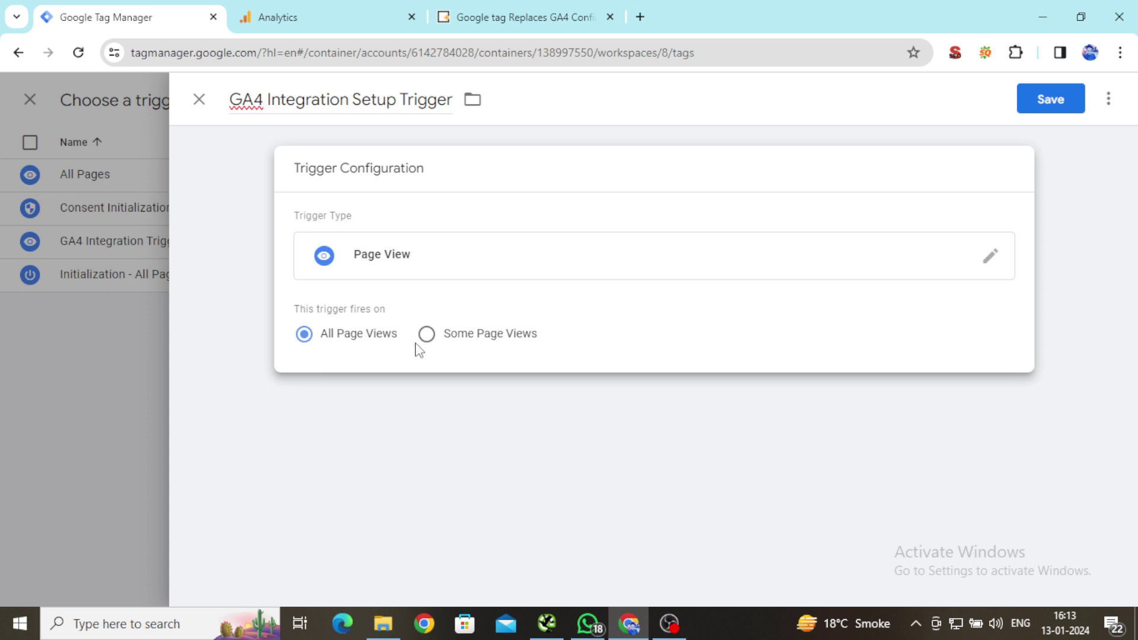
left_click(1050, 99)
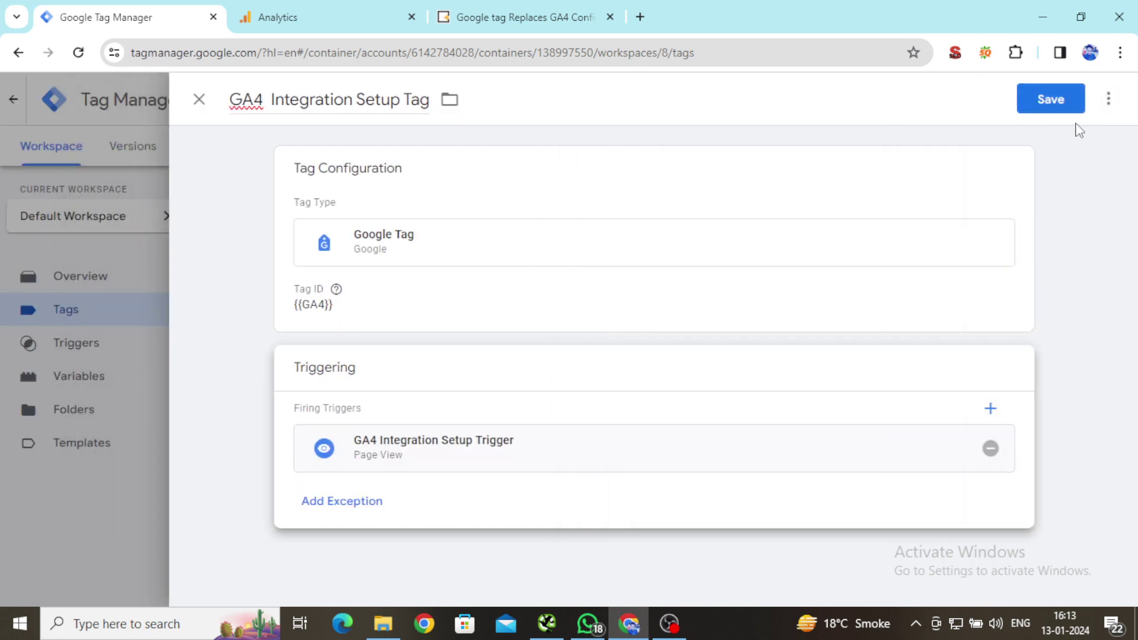
Save the GA4 Integration Setup Tag and review its saved configuration and firing trigger.
left_click(1058, 103)
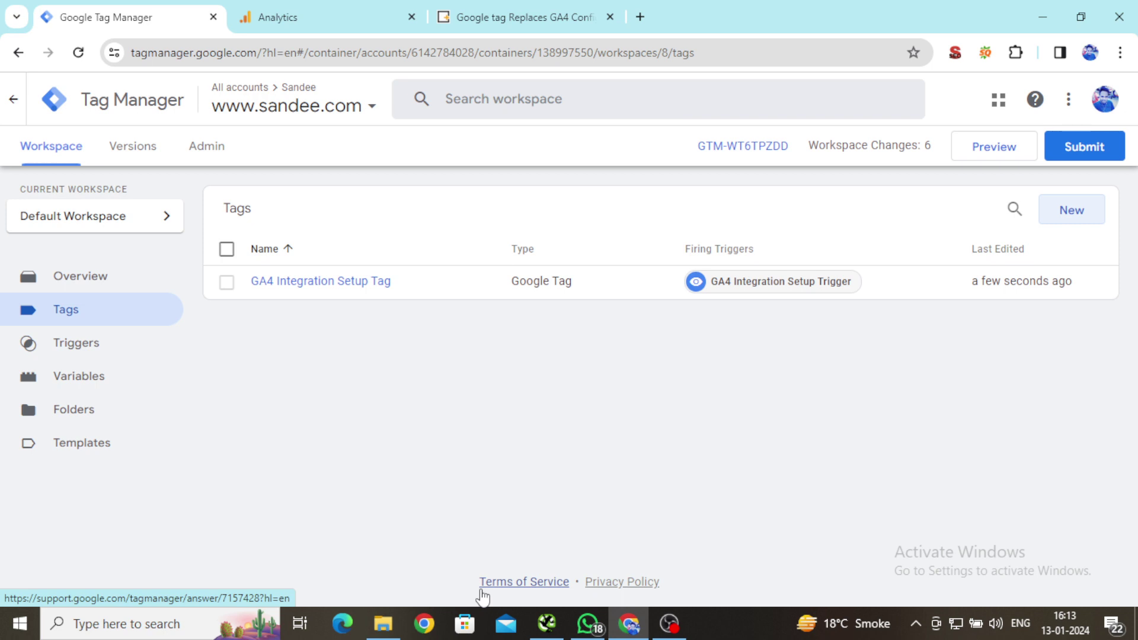
left_click(339, 285)
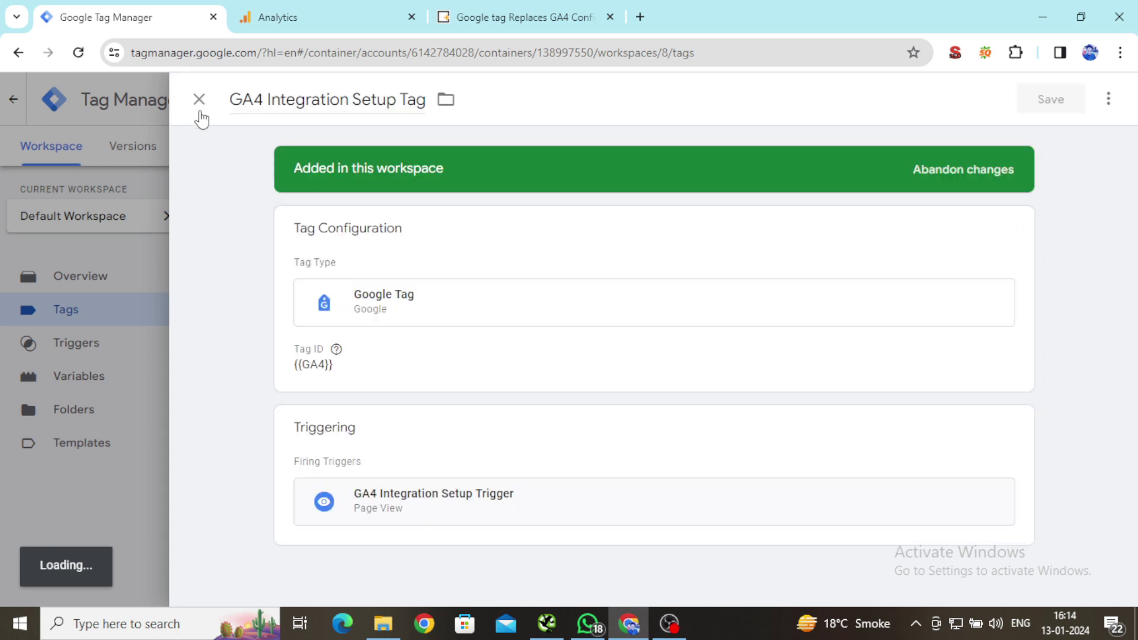
left_click(199, 101)
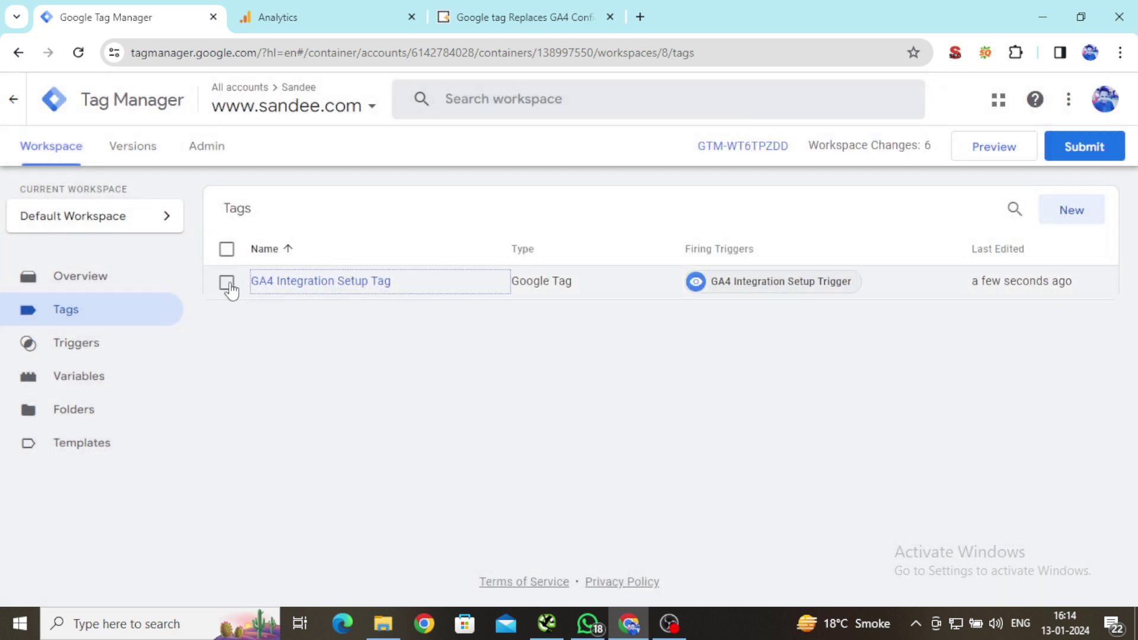
left_click(991, 153)
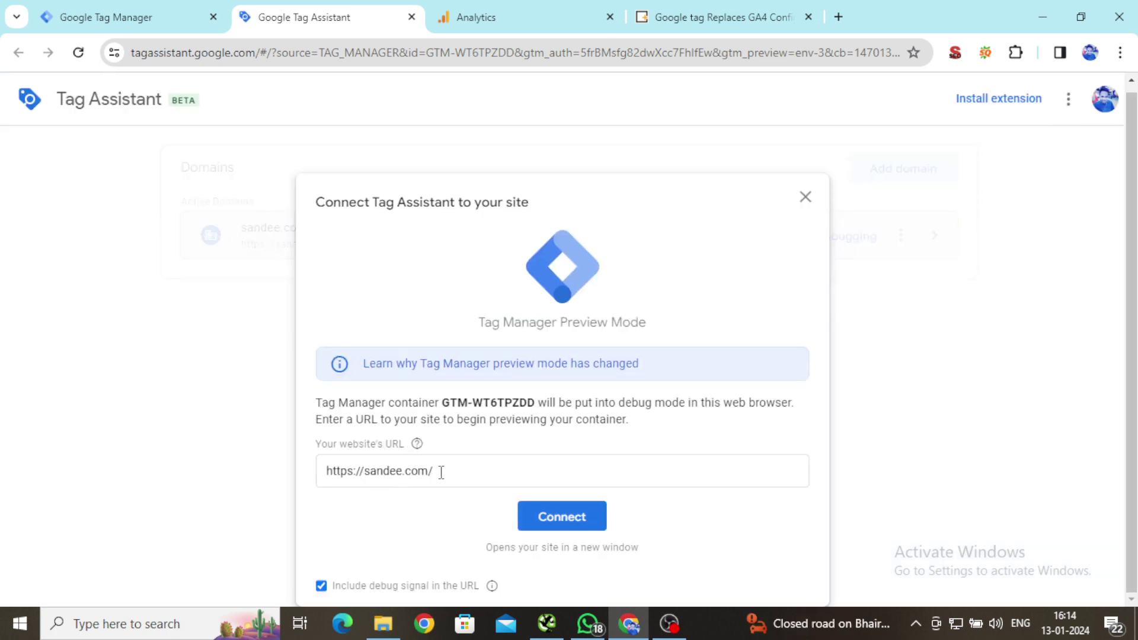
left_click(545, 523)
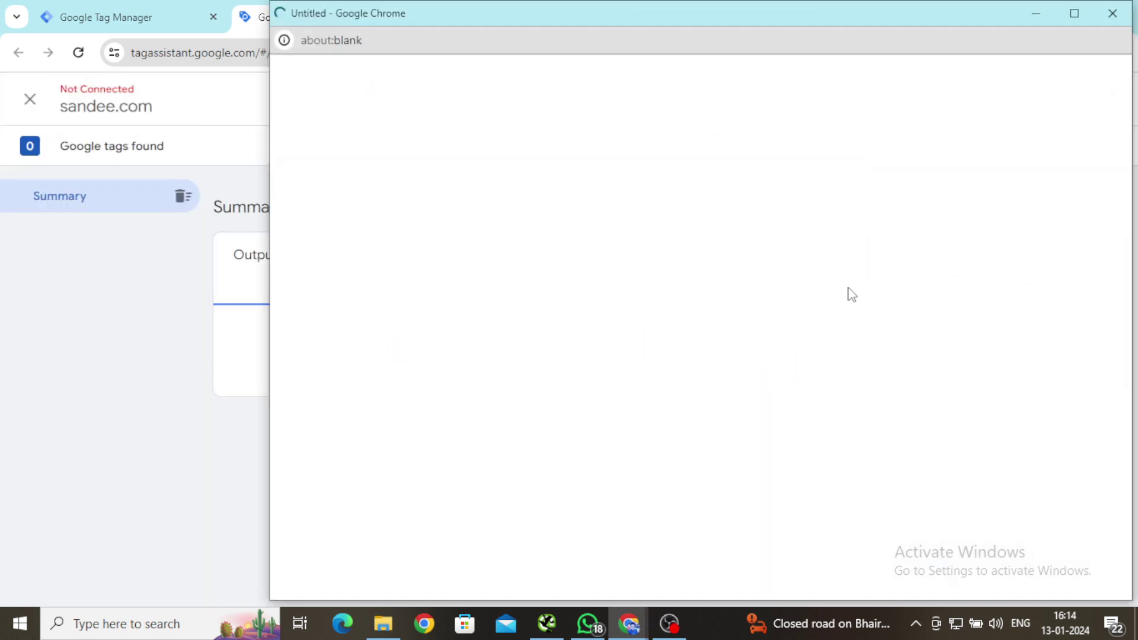
left_click(1075, 15)
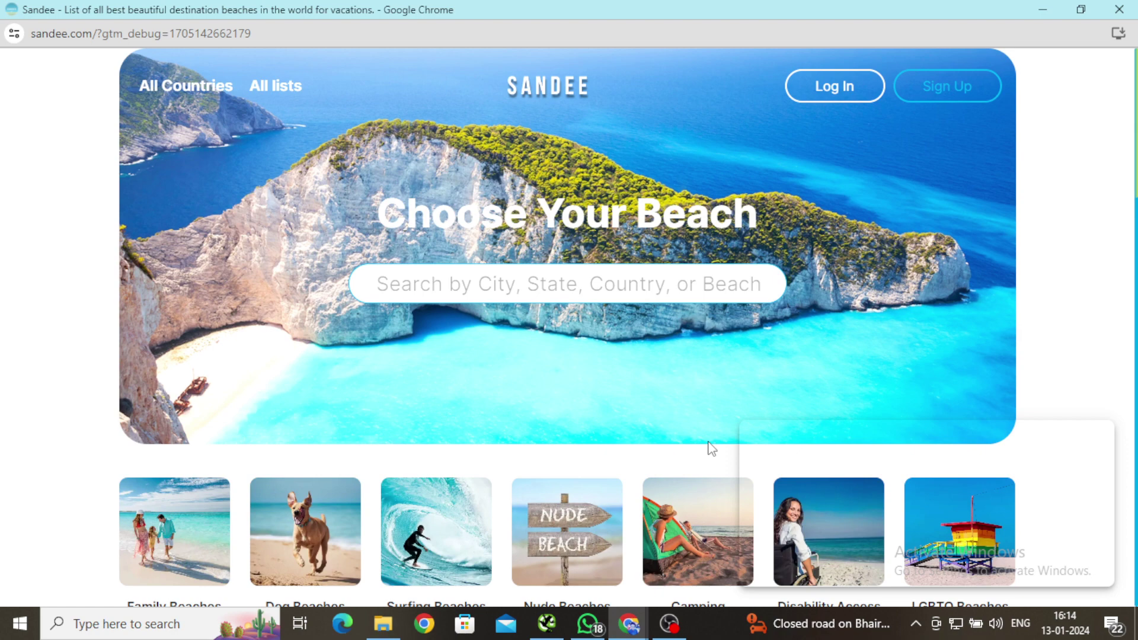
key("alt+Tab")
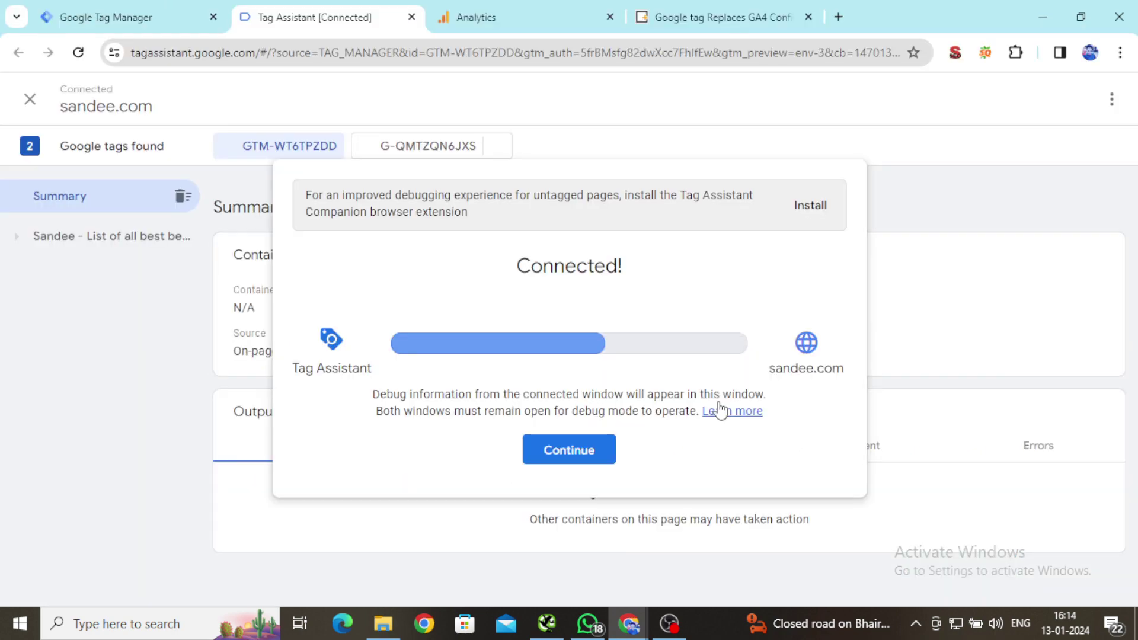
left_click(569, 450)
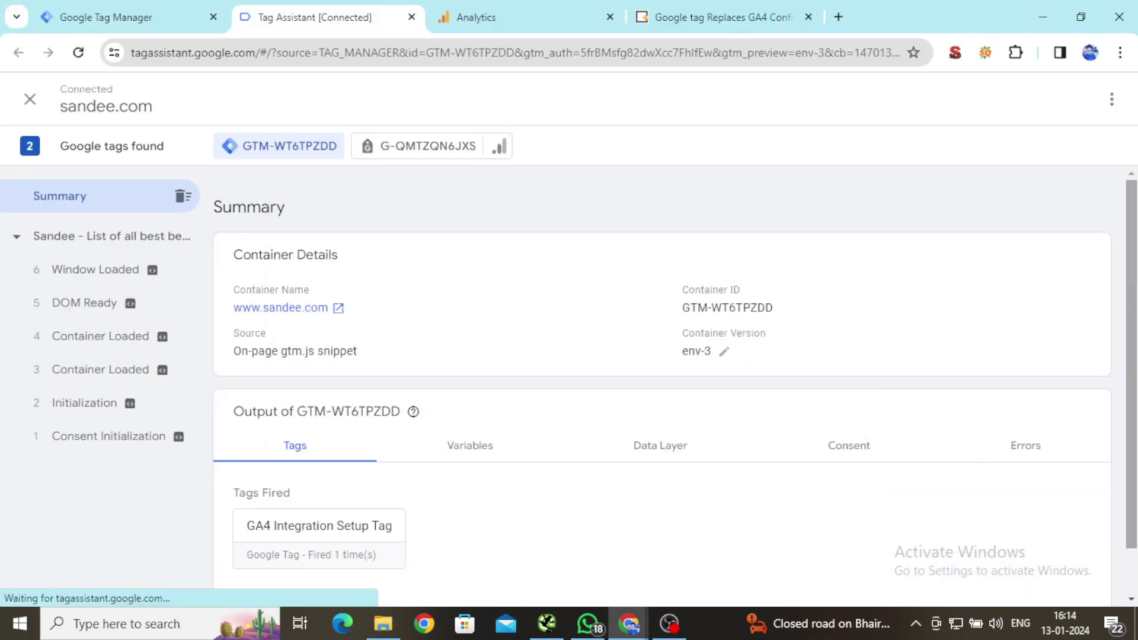
scroll(375, 582, "down", 1)
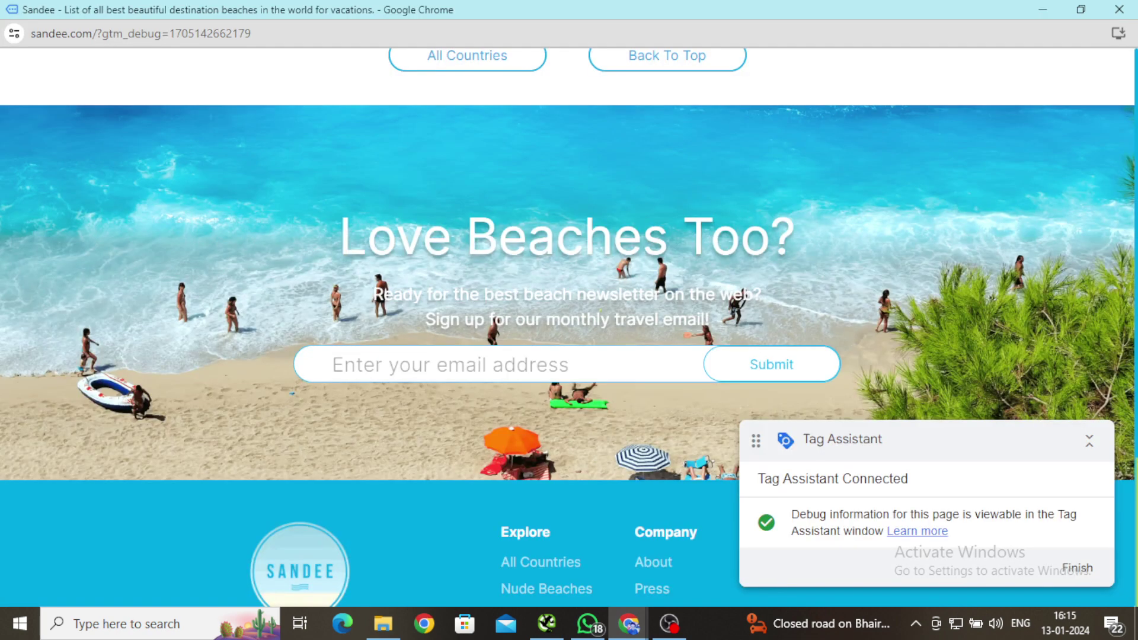
Scroll through the Sandee homepage in debug mode and examine the incoming events in Google Analytics DebugView.
left_click_drag(1133, 592, 1133, 196)
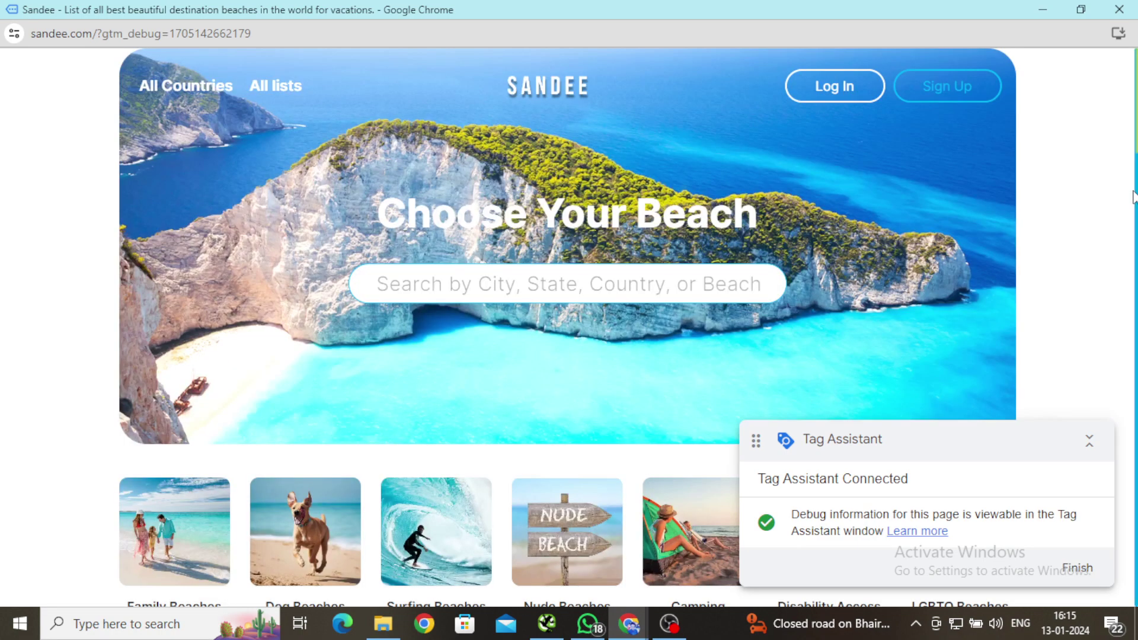
key("alt+Tab")
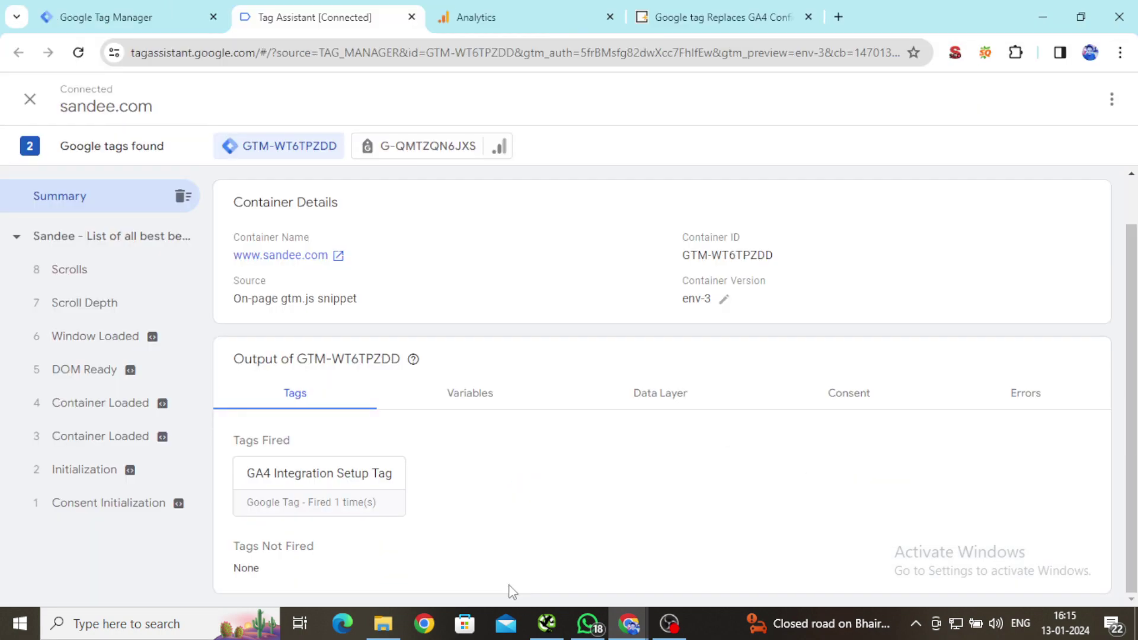
key("ctrl+Tab")
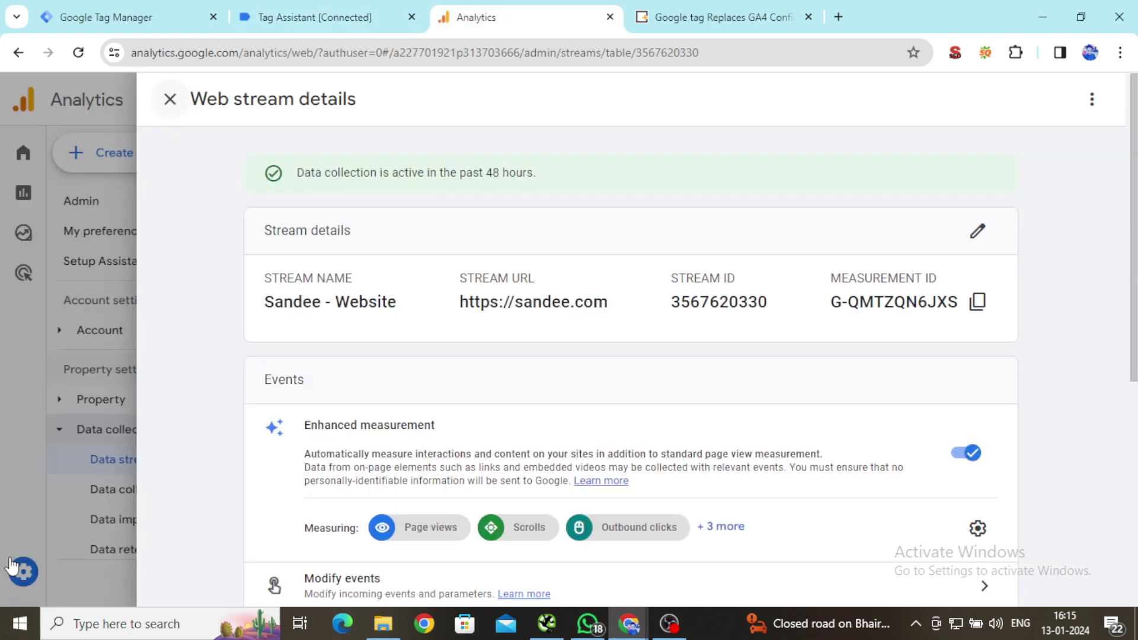
left_click(11, 566)
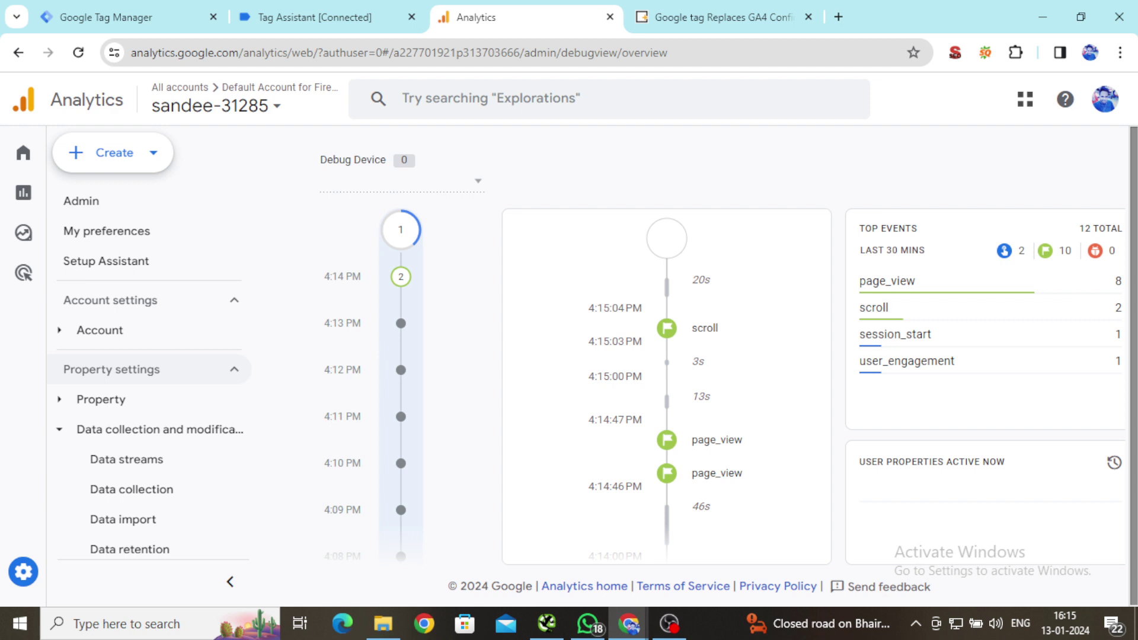
mouse_move(3, 421)
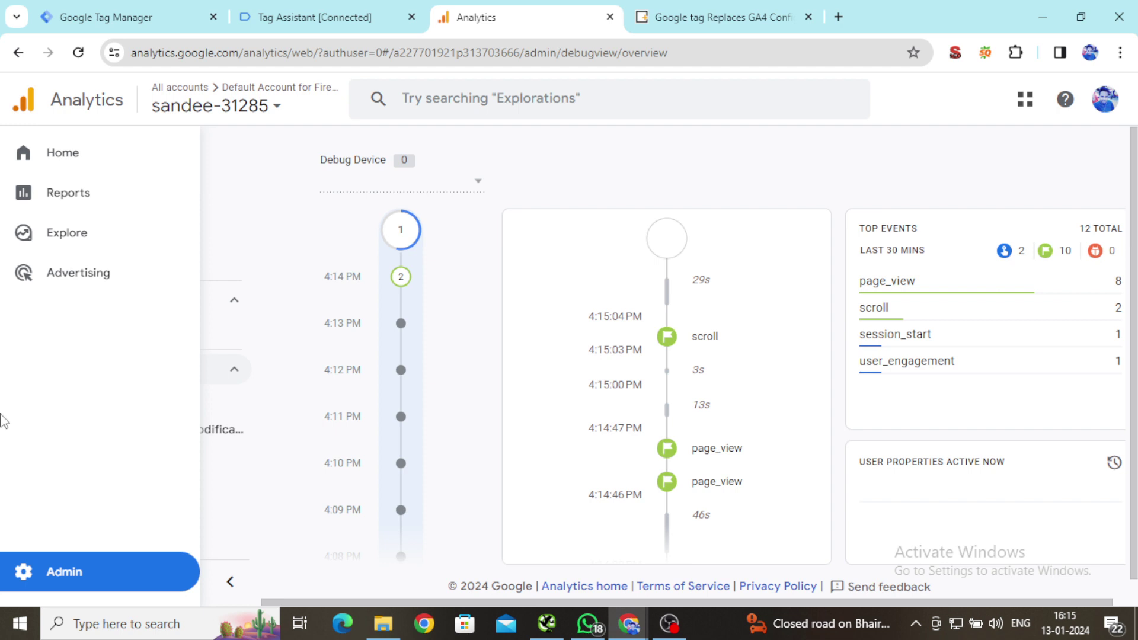
Close Tag Assistant, then submit and publish the workspace changes in Google Tag Manager without a version name or description.
left_click(413, 24)
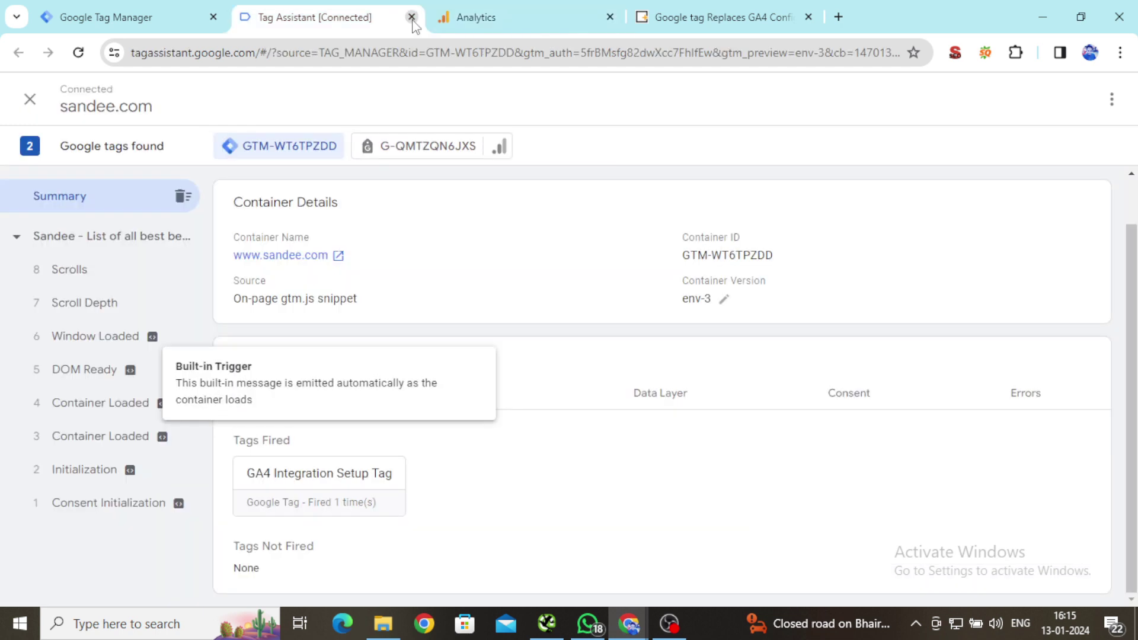
left_click(411, 17)
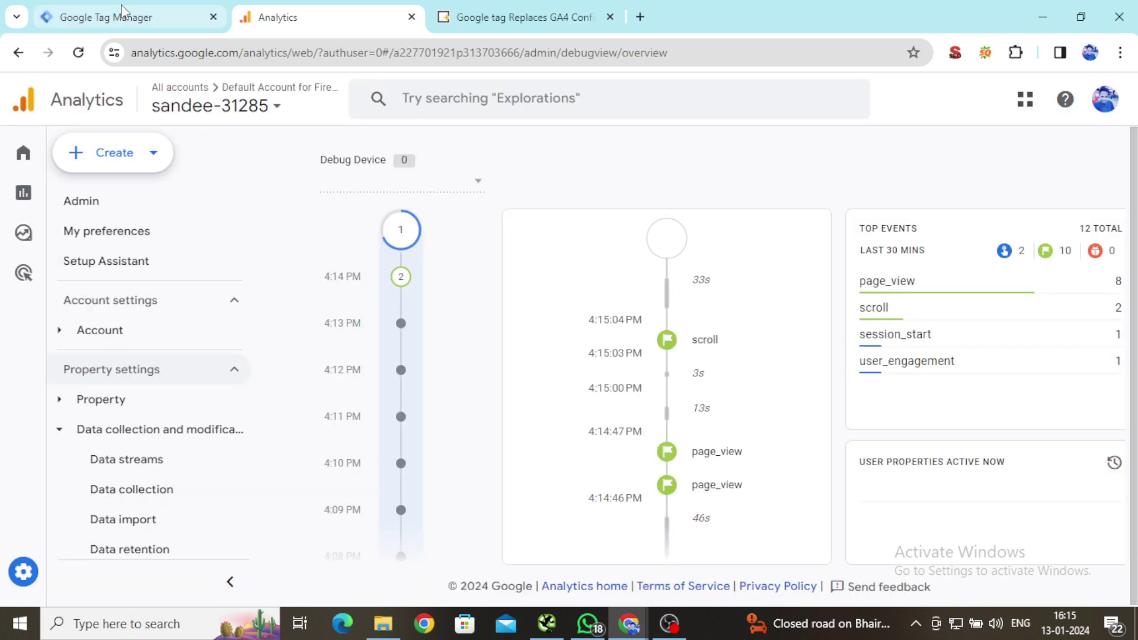
left_click(123, 13)
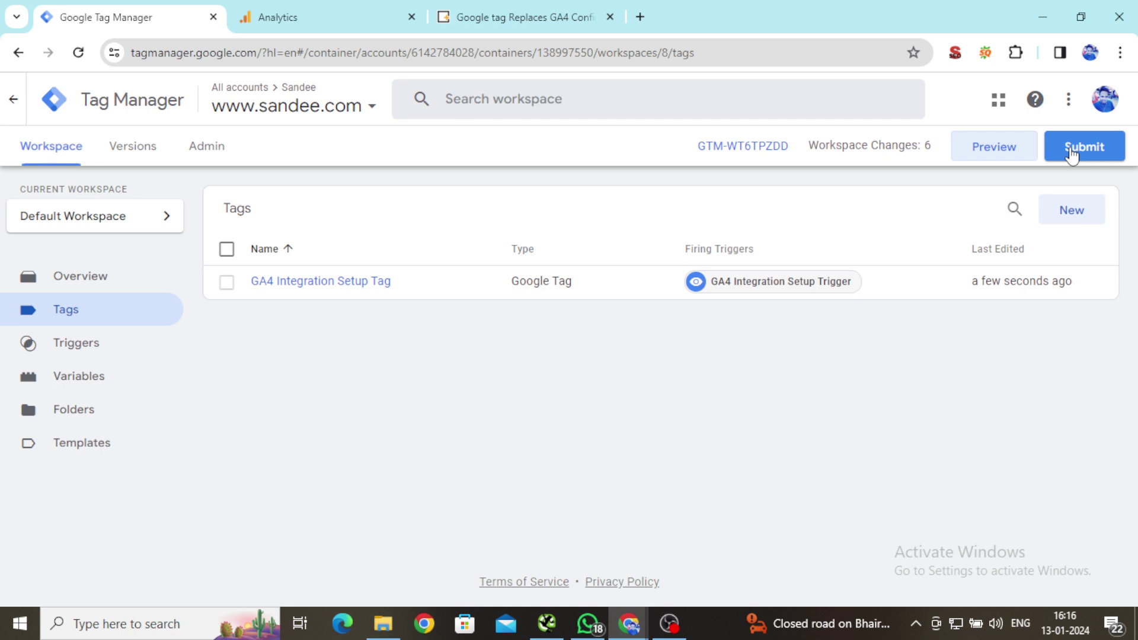
left_click(1071, 154)
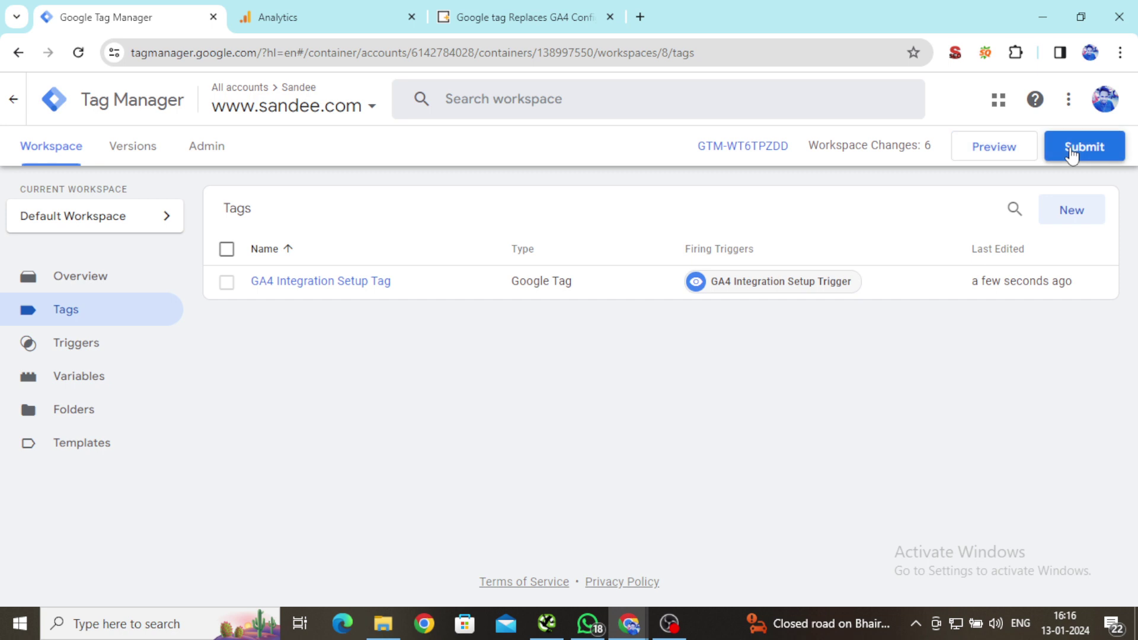
left_click(1071, 154)
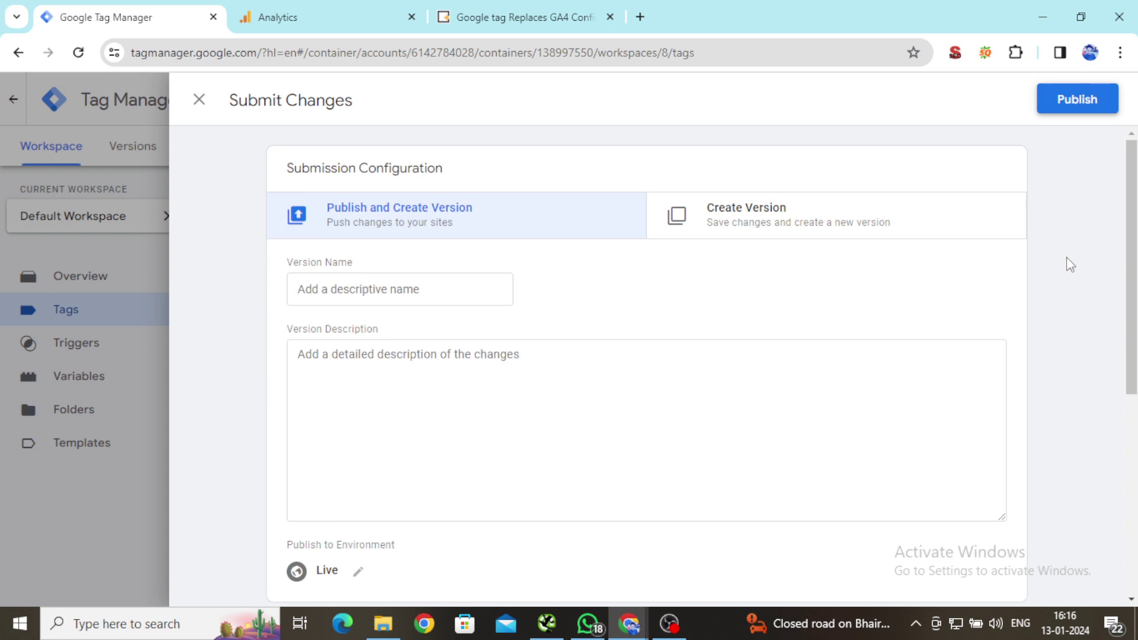
left_click(1077, 99)
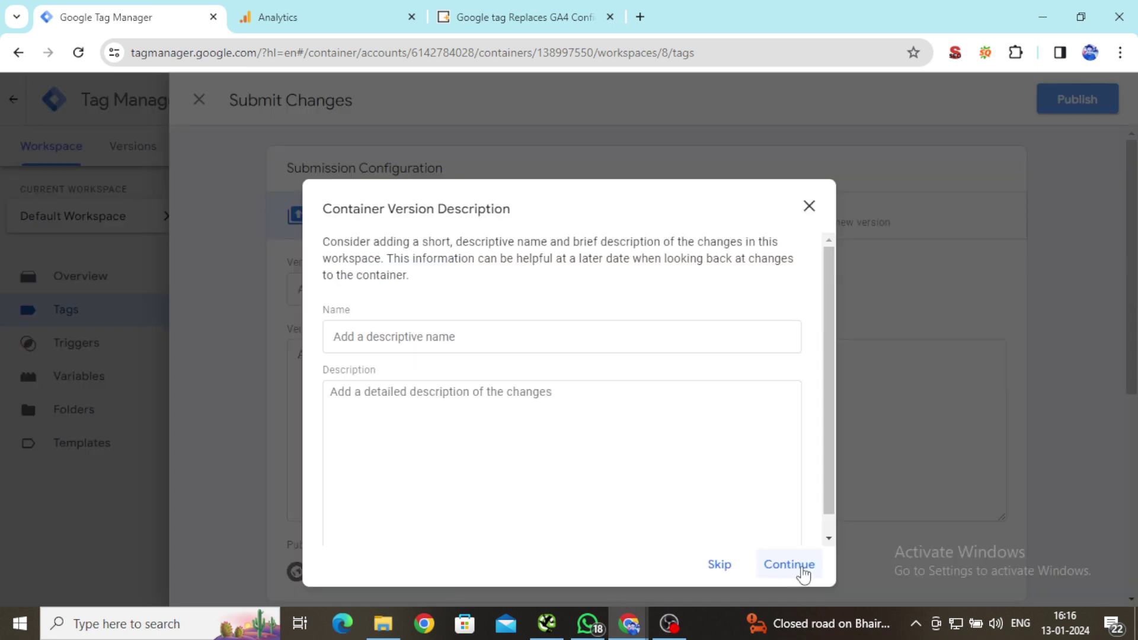
left_click(788, 564)
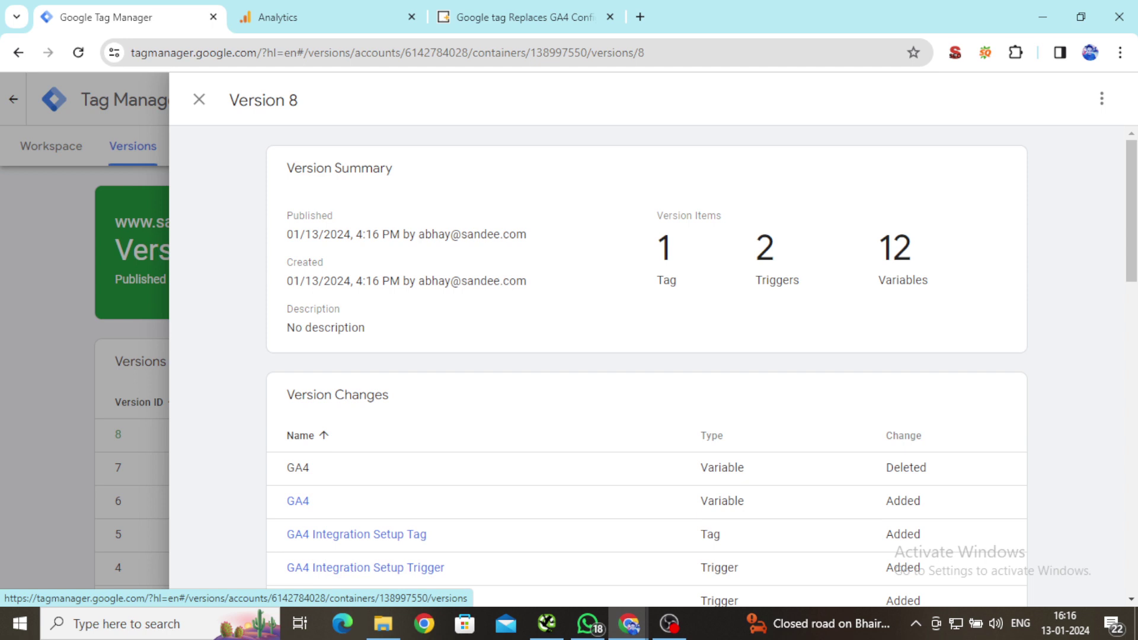
scroll(357, 454, "down", 2)
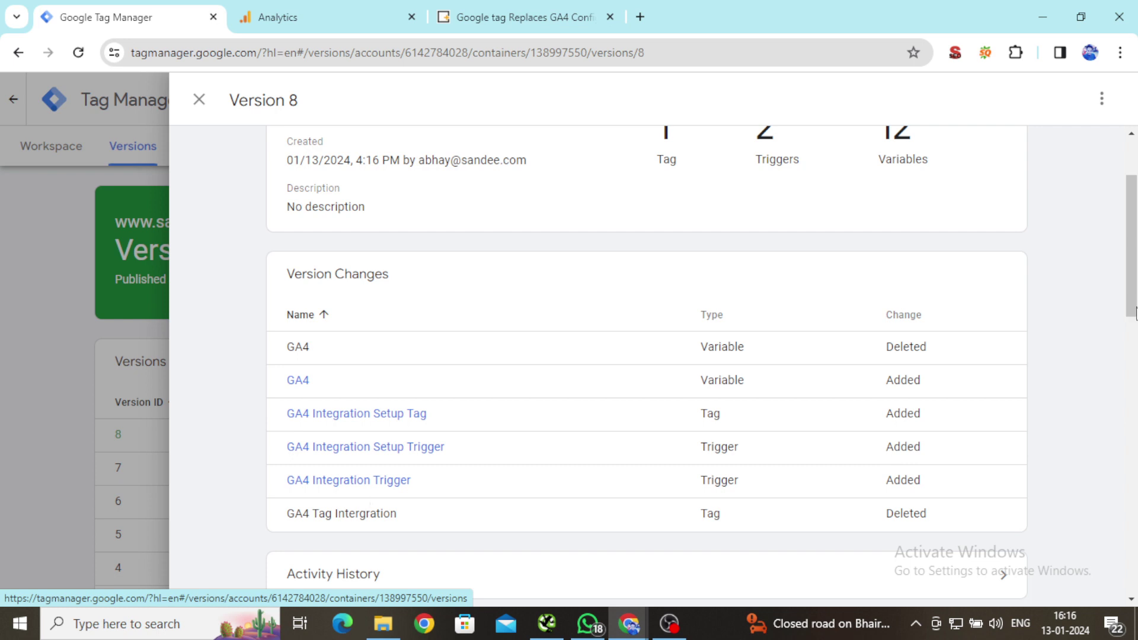
left_click(199, 100)
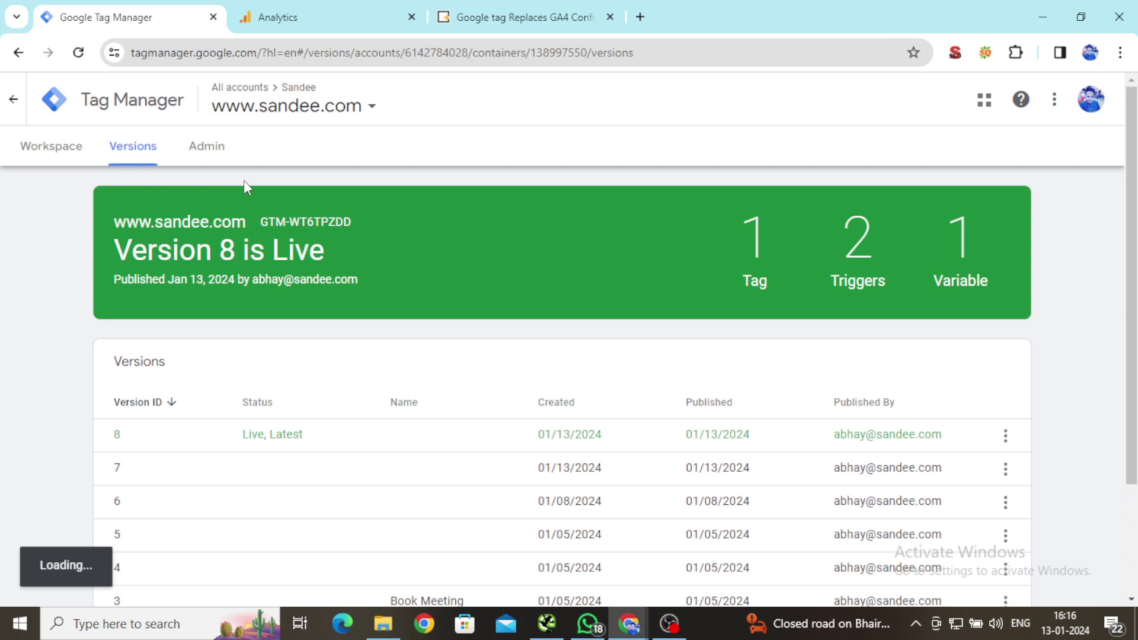
left_click(13, 99)
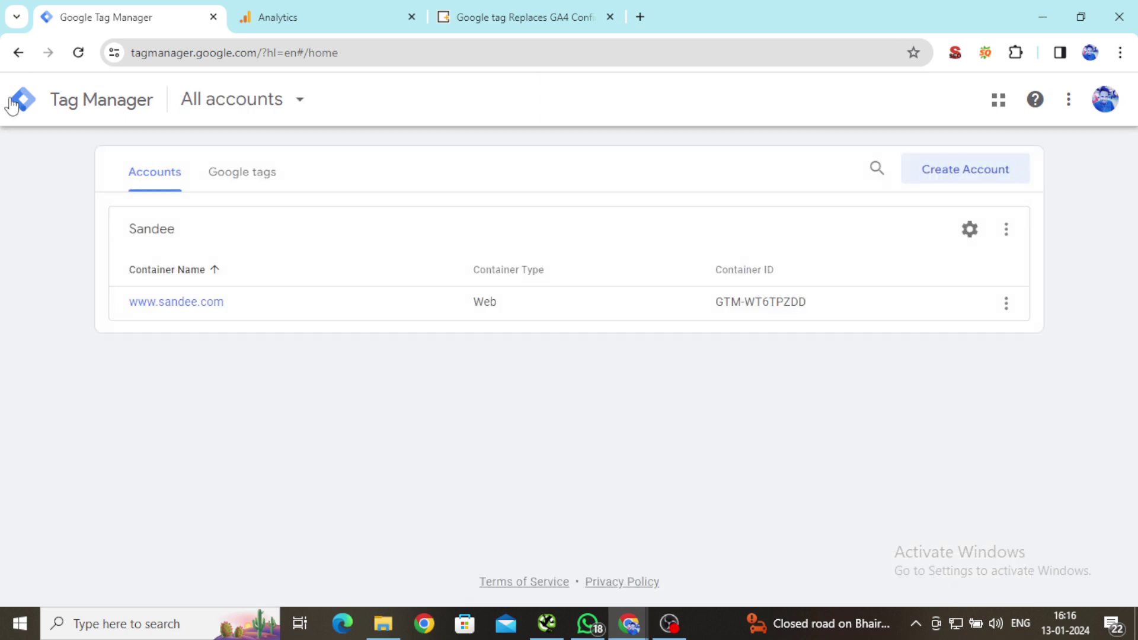
left_click(168, 303)
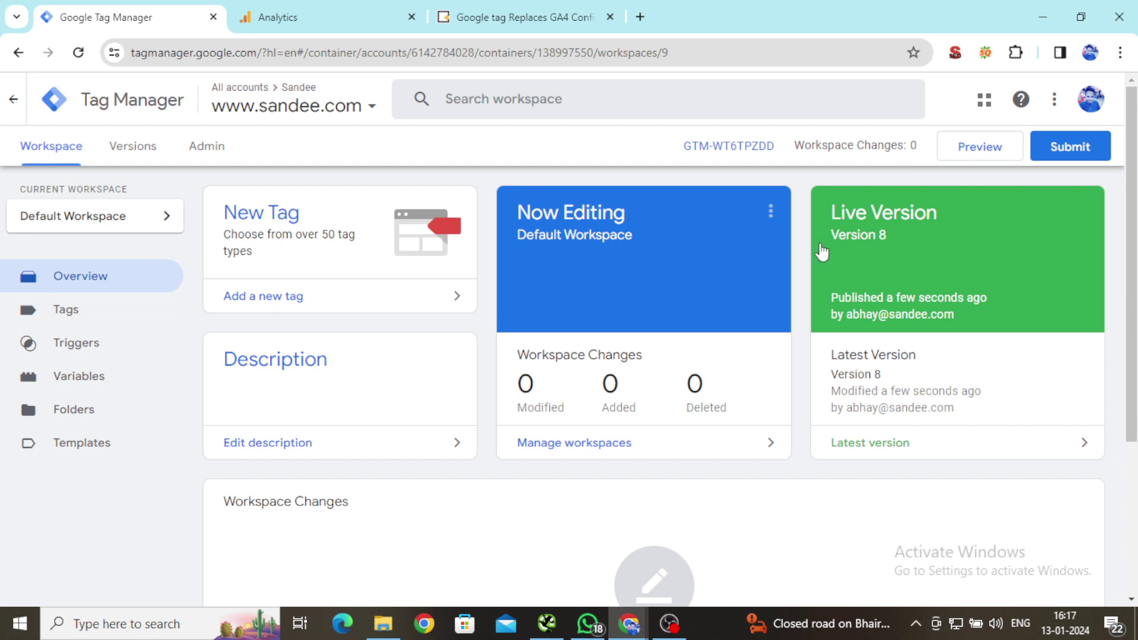
left_click(670, 622)
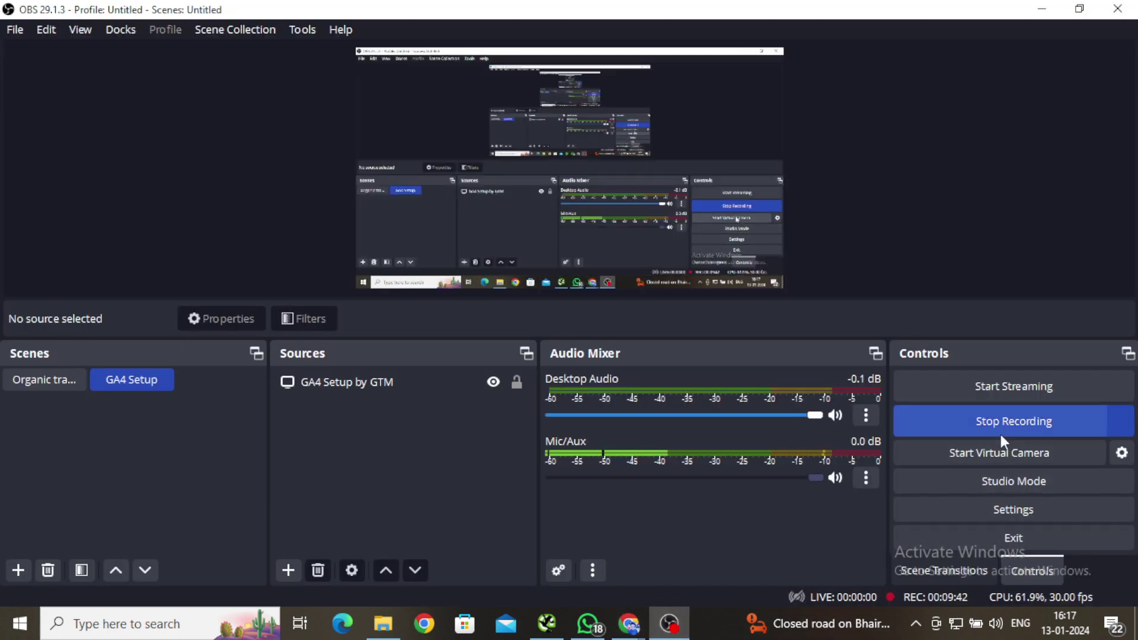